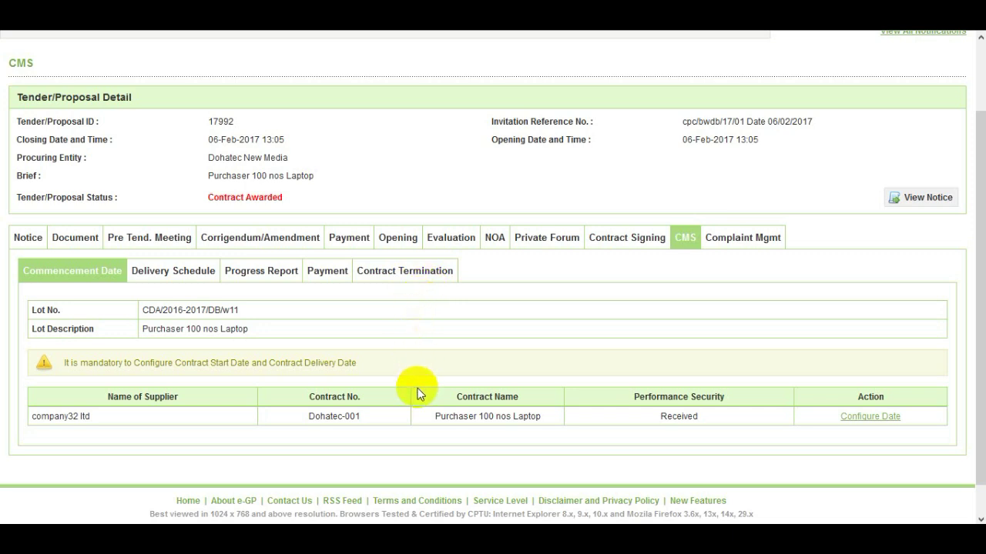
Open the date configuration for the "Purchaser 100 nos Laptop" contract and set the actual contract start date to 03-Apr-2017.
{"action": "left_click", "coordinate": [880, 421]}
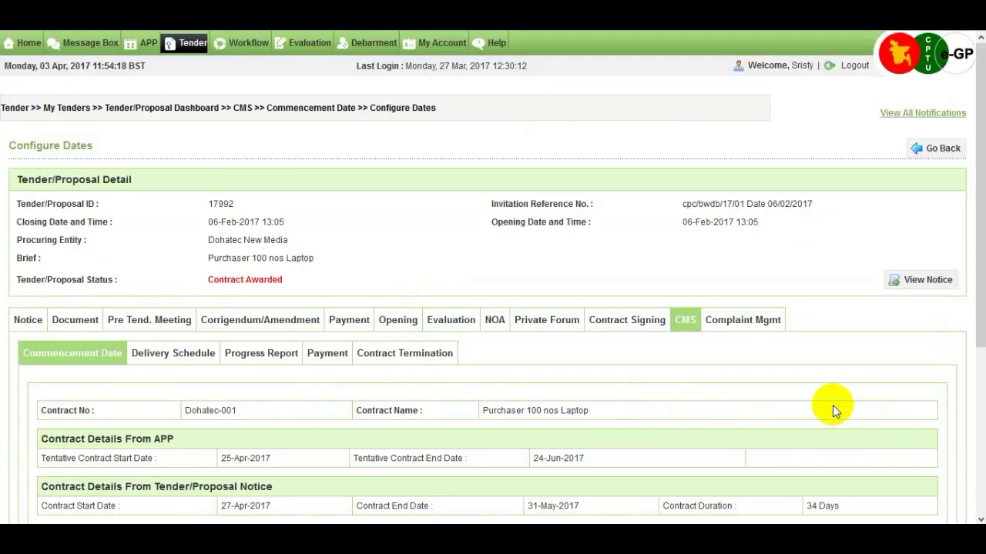
{"action": "scroll", "coordinate": [794, 389], "scroll_direction": "down", "scroll_amount": 3}
{"action": "scroll", "coordinate": [795, 393], "scroll_direction": "down", "scroll_amount": 1}
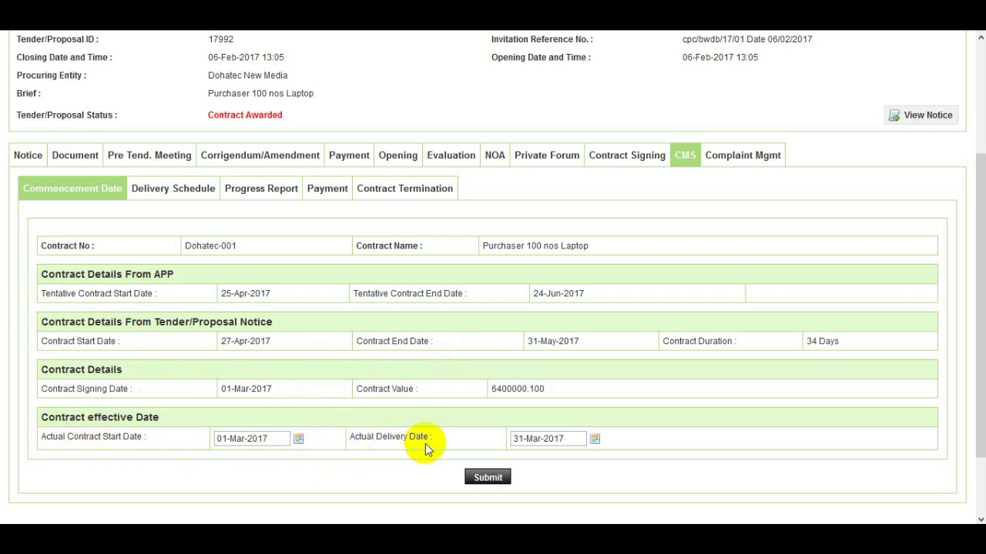
{"action": "left_click", "coordinate": [272, 443]}
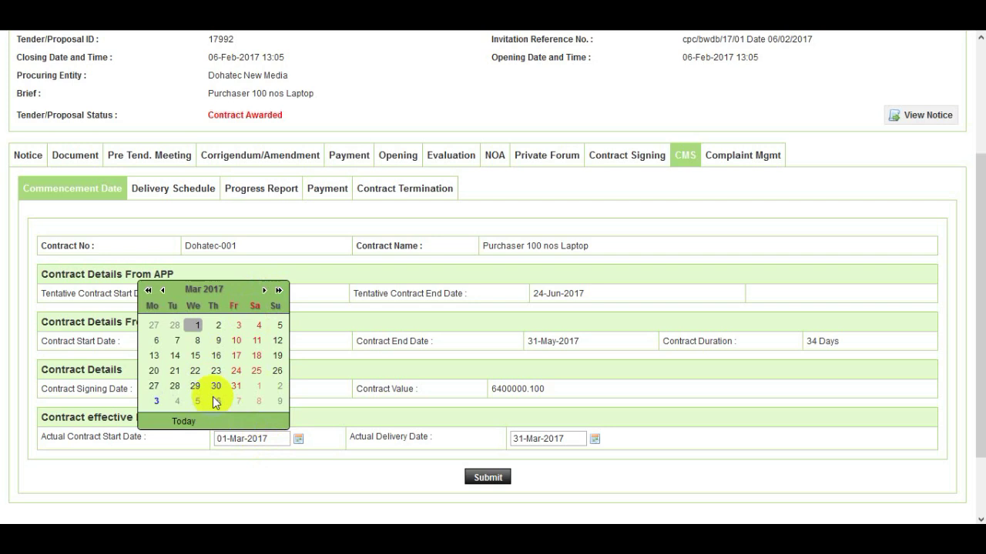
{"action": "left_click", "coordinate": [158, 401]}
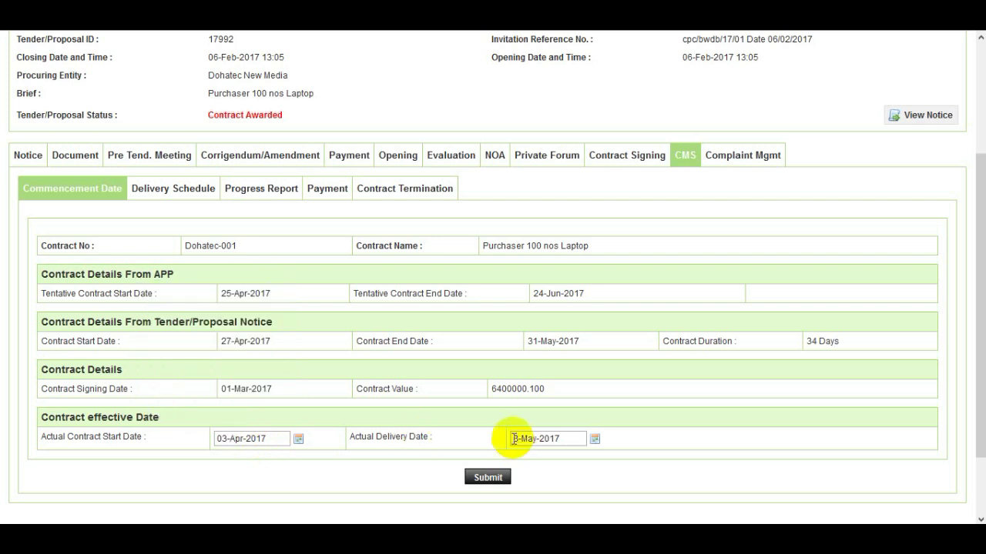
Set the actual delivery date to 05-Jun-2017 and submit the contract effective dates.
{"action": "left_click", "coordinate": [539, 438]}
{"action": "left_click", "coordinate": [560, 291]}
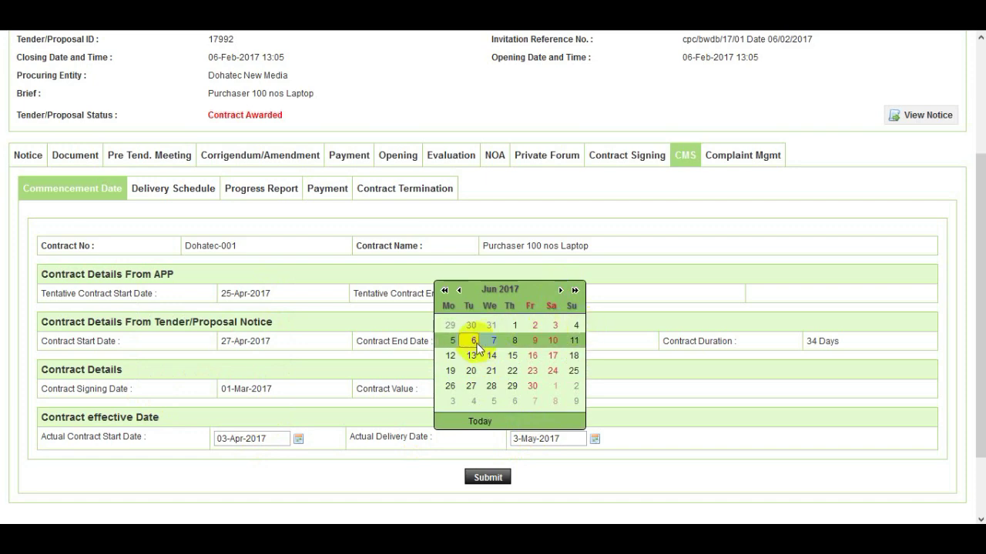
{"action": "left_click", "coordinate": [452, 341]}
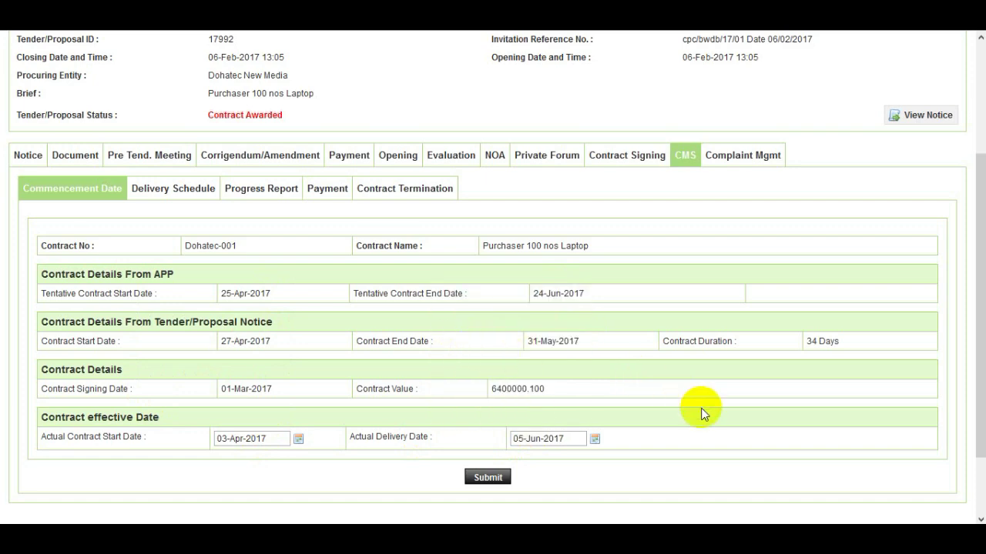
{"action": "scroll", "coordinate": [753, 425], "scroll_direction": "down", "scroll_amount": 2}
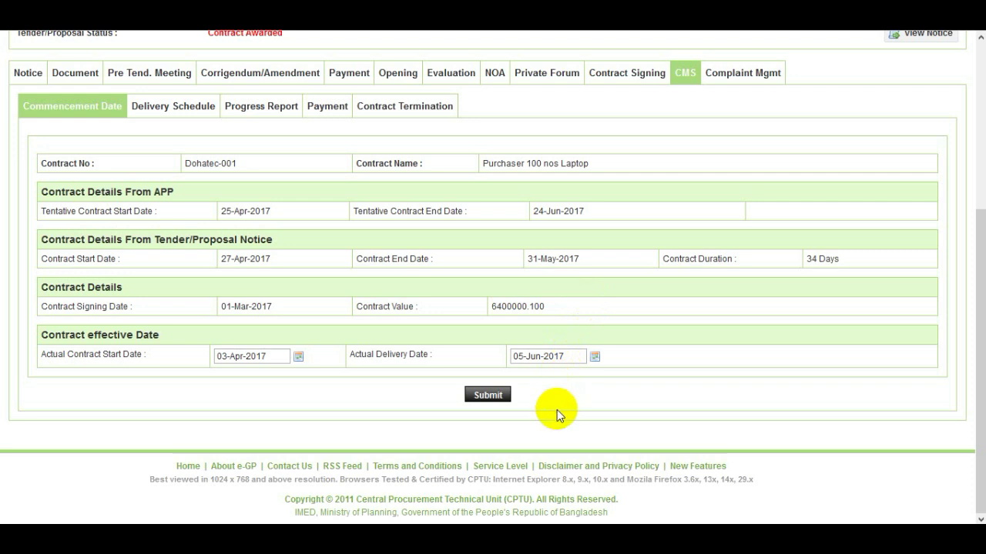
{"action": "left_click", "coordinate": [488, 396]}
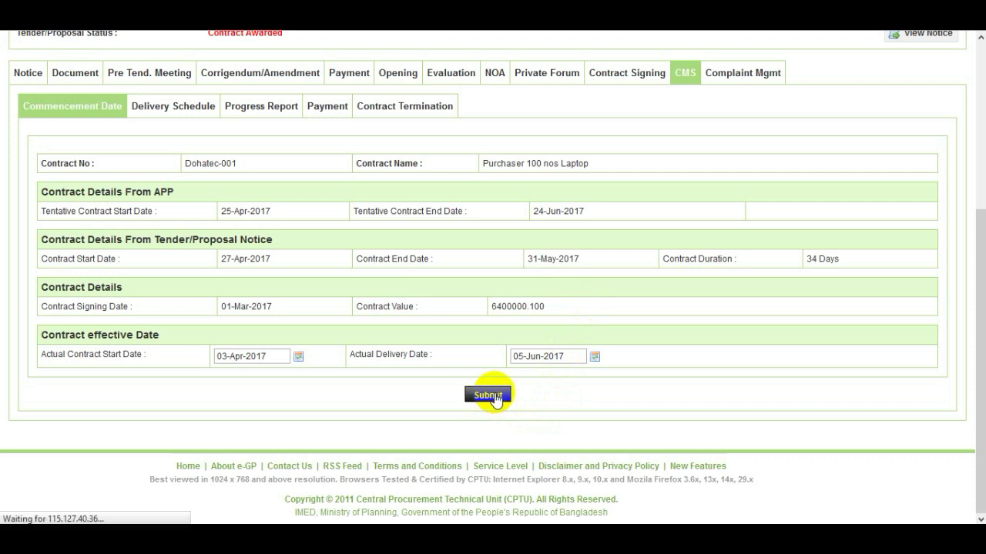
Choose the Desktop file Work Schedule.docx as the commencement letter reference document.
{"action": "scroll", "coordinate": [264, 215], "scroll_direction": "down", "scroll_amount": 1}
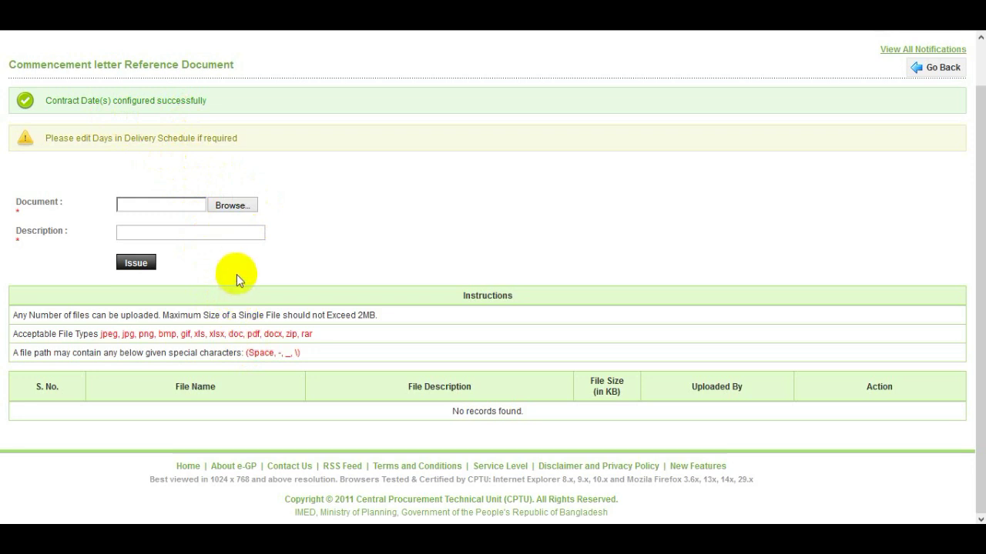
{"action": "left_click", "coordinate": [233, 206]}
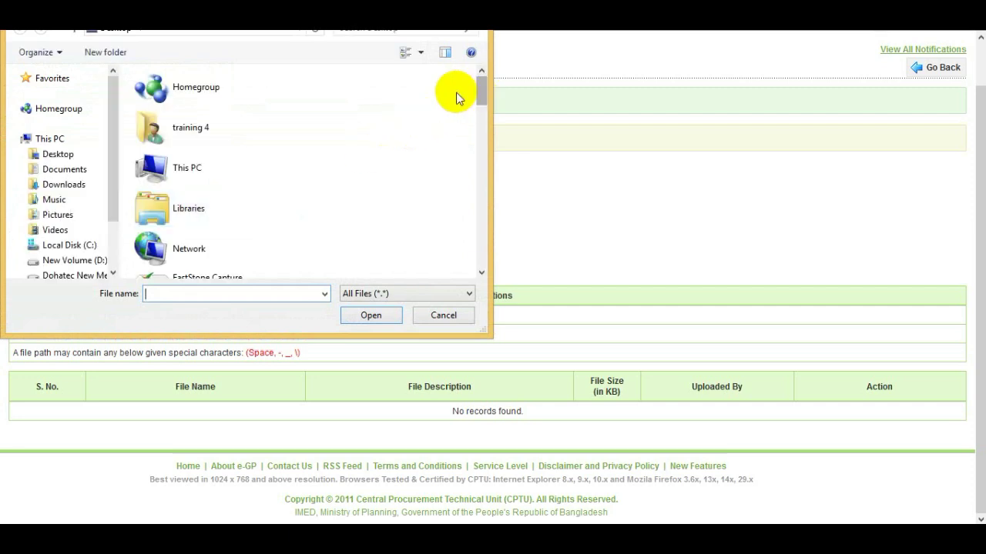
{"action": "left_click_drag", "start_coordinate": [443, 32], "coordinate": [448, 55]}
{"action": "left_click_drag", "start_coordinate": [479, 141], "coordinate": [484, 190]}
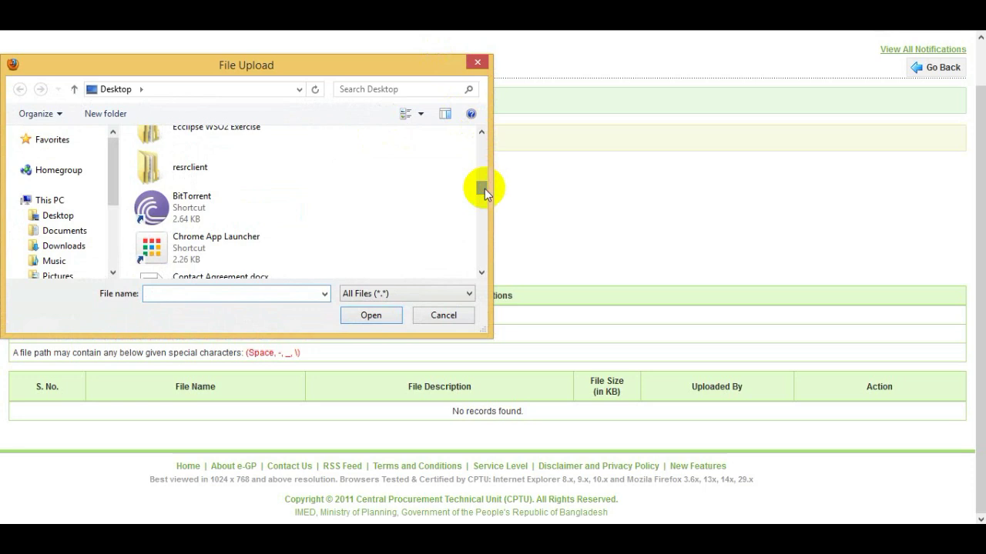
{"action": "type", "text": "w"}
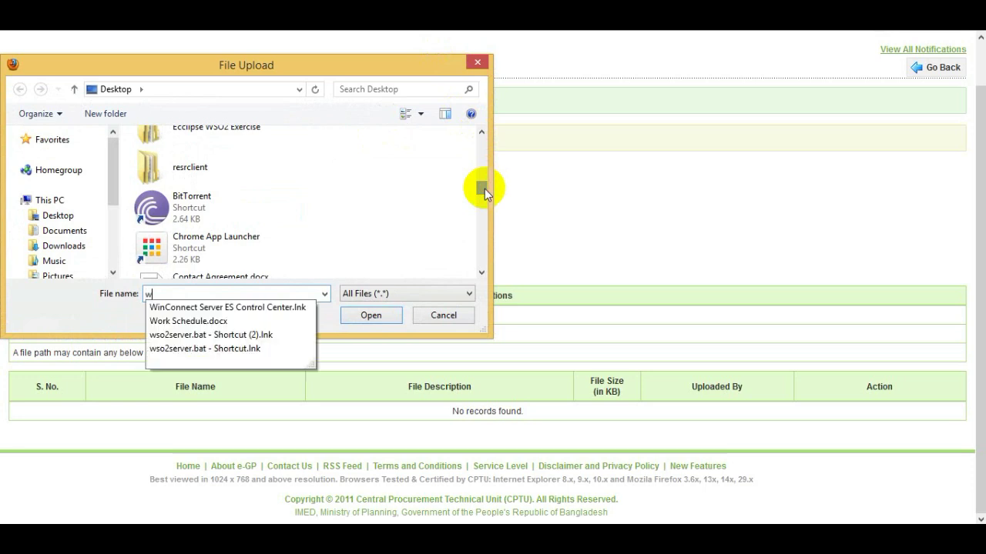
{"action": "left_click", "coordinate": [173, 322]}
{"action": "left_click", "coordinate": [363, 316]}
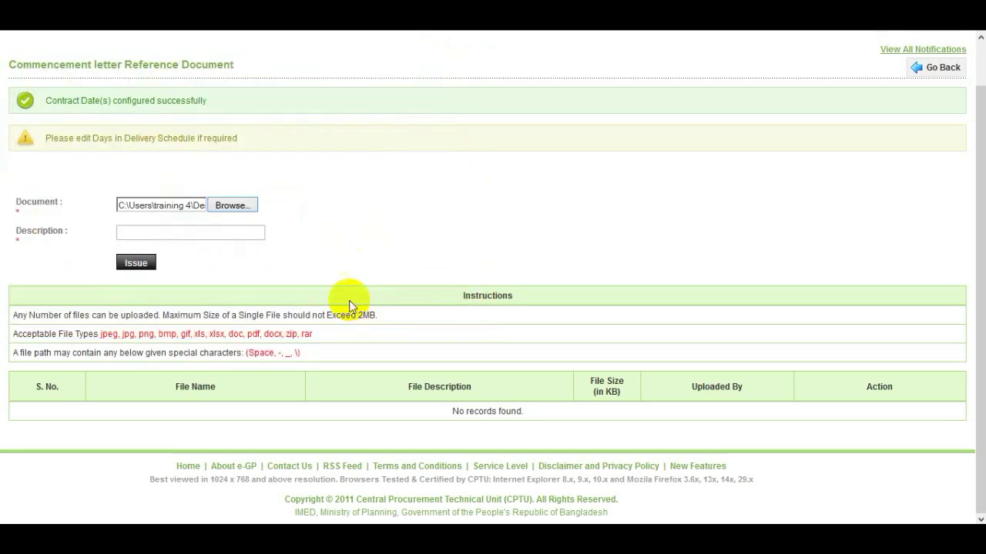
Describe the reference document as "Work Schedule", issue it, and return to the contract's commencement date page.
{"action": "left_click", "coordinate": [157, 236]}
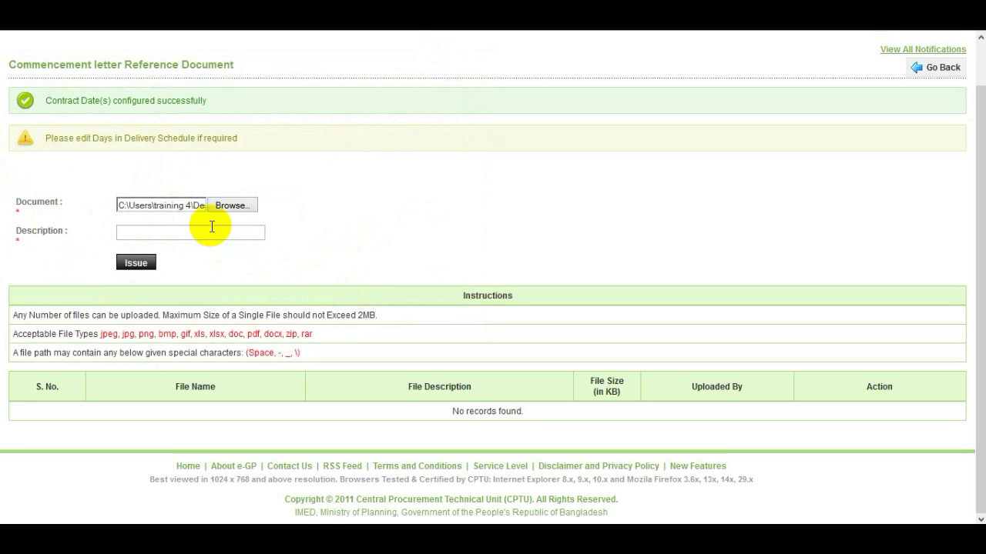
{"action": "type", "text": "Work Schedule"}
{"action": "left_click", "coordinate": [147, 264]}
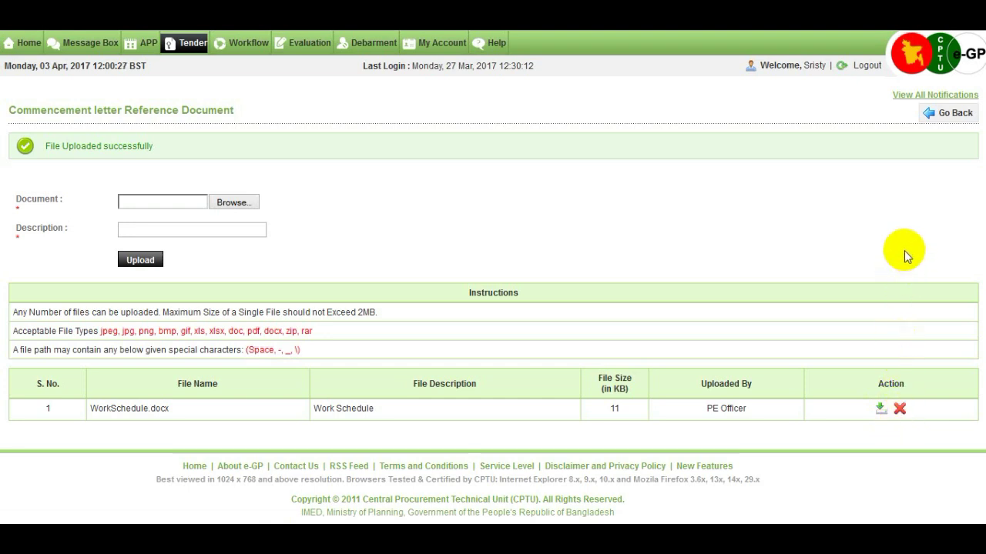
{"action": "left_click", "coordinate": [948, 116]}
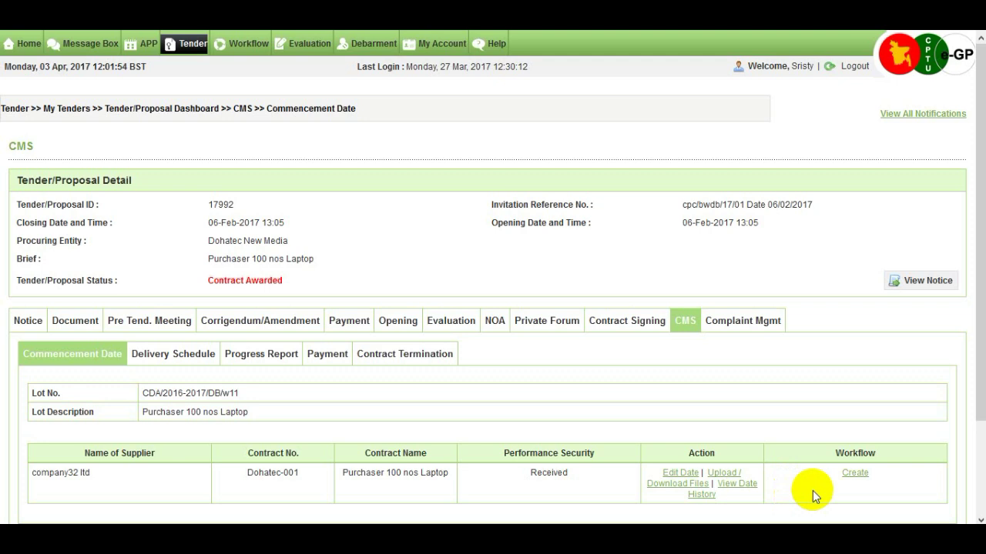
Create the Contract Effective Date Approval Workflow with 0 reviewers and submit it.
{"action": "left_click", "coordinate": [854, 479]}
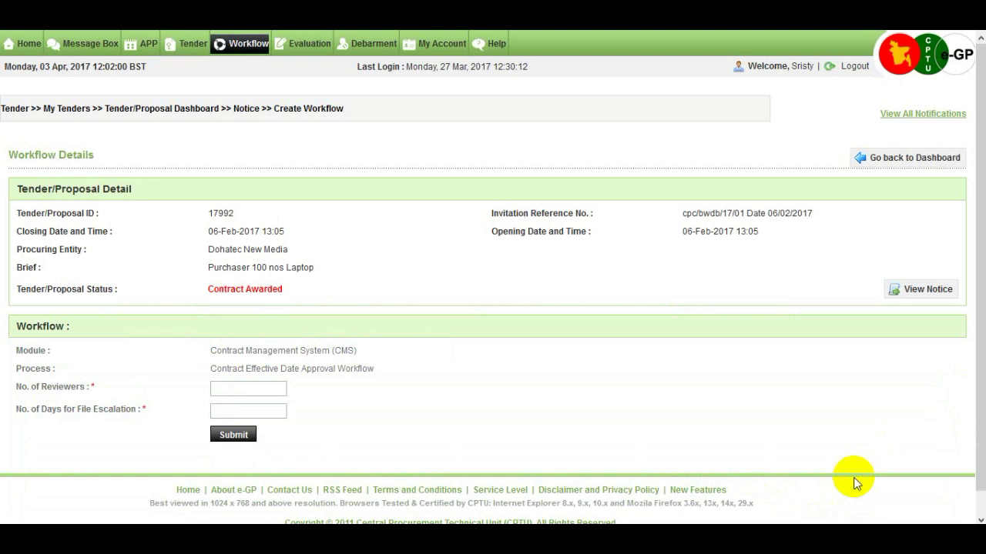
{"action": "scroll", "coordinate": [547, 437], "scroll_direction": "down", "scroll_amount": 1}
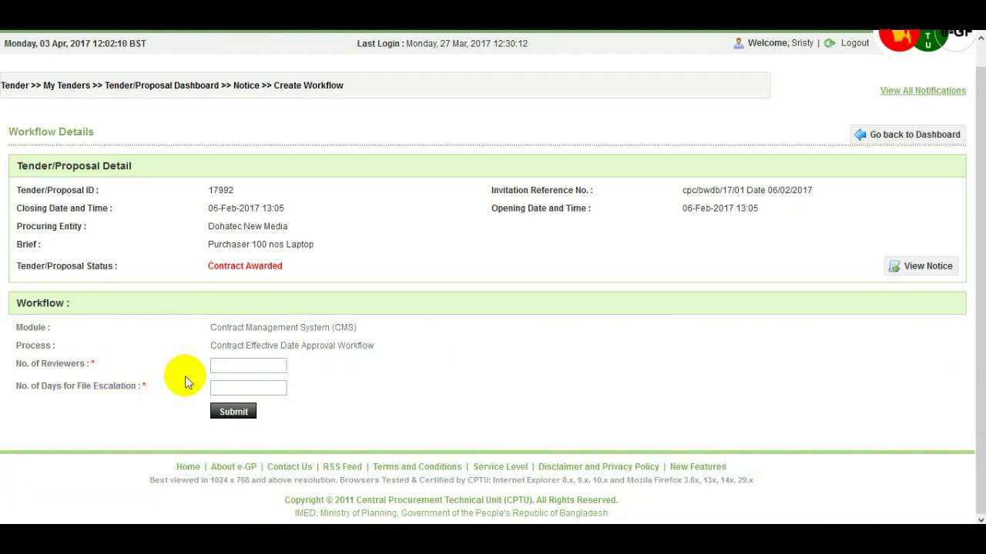
{"action": "left_click", "coordinate": [233, 367]}
{"action": "type", "text": "0"}
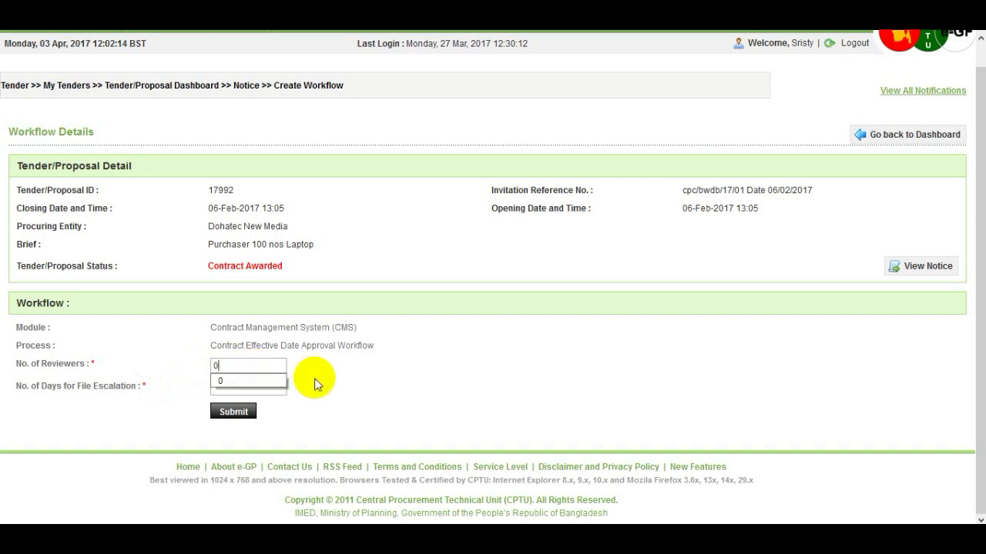
{"action": "left_click", "coordinate": [238, 381]}
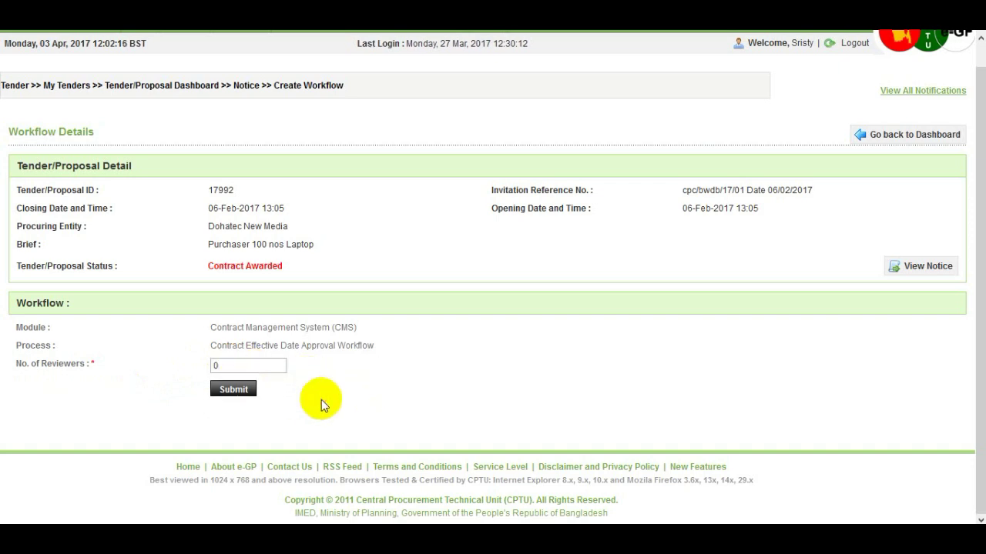
{"action": "left_click", "coordinate": [234, 391]}
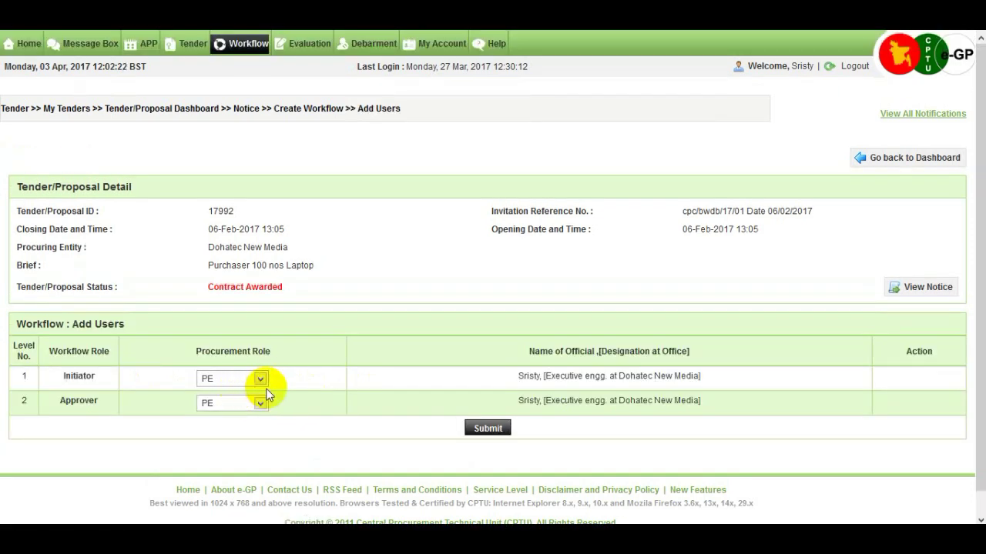
Assign the HOPE procurement role to the workflow's approver, keep PE as initiator, and submit the workflow users.
{"action": "scroll", "coordinate": [258, 389], "scroll_direction": "down", "scroll_amount": 1}
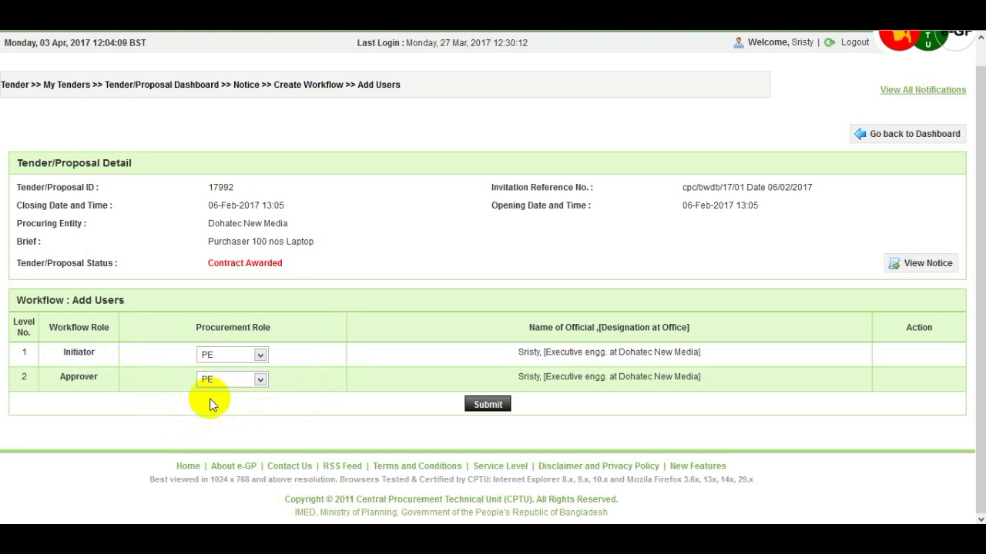
{"action": "left_click", "coordinate": [260, 355]}
{"action": "left_click", "coordinate": [260, 355]}
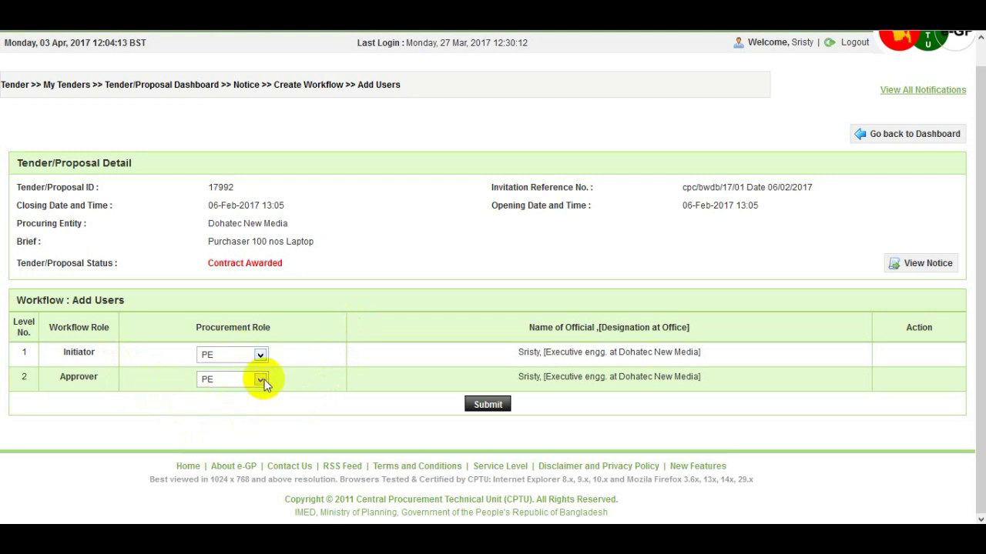
{"action": "left_click", "coordinate": [261, 379]}
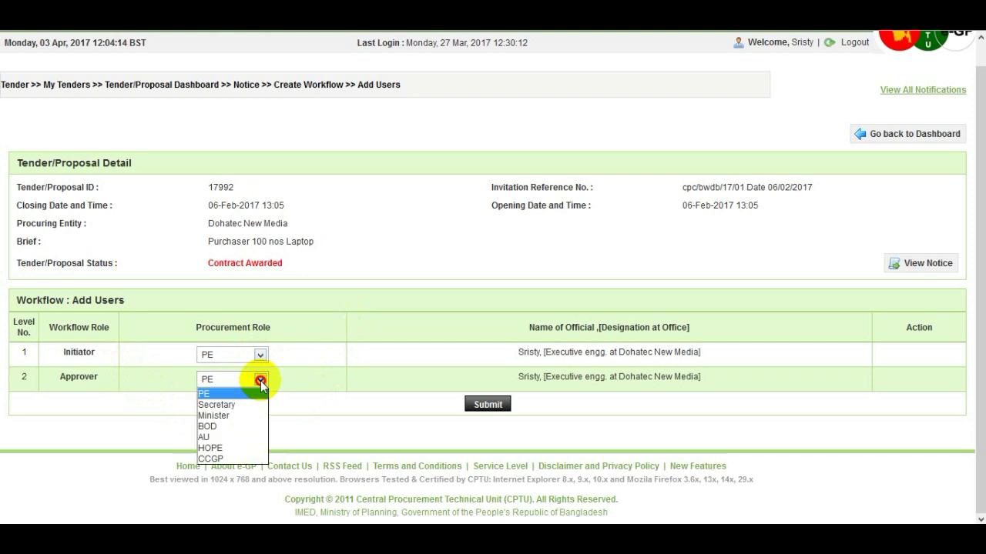
{"action": "left_click", "coordinate": [223, 448]}
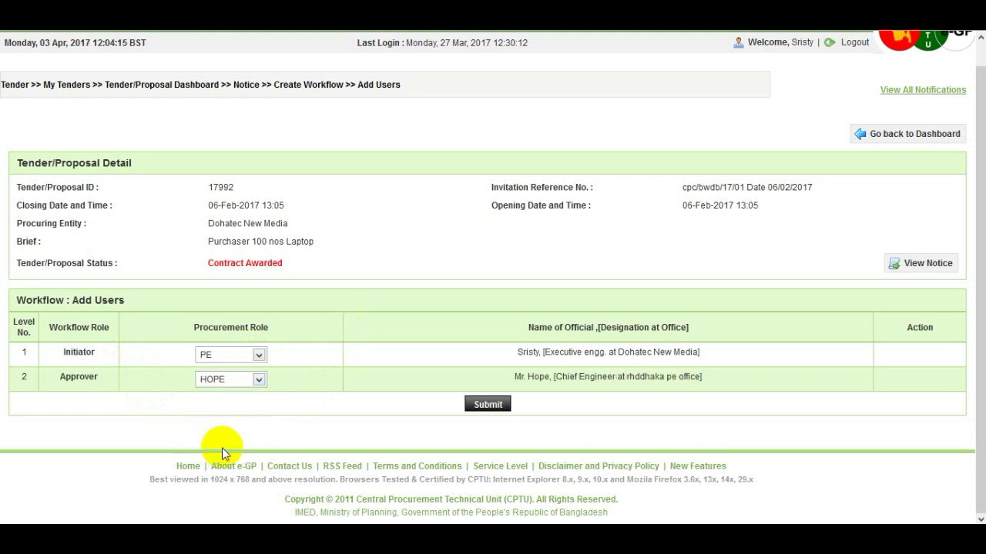
{"action": "left_click", "coordinate": [501, 406]}
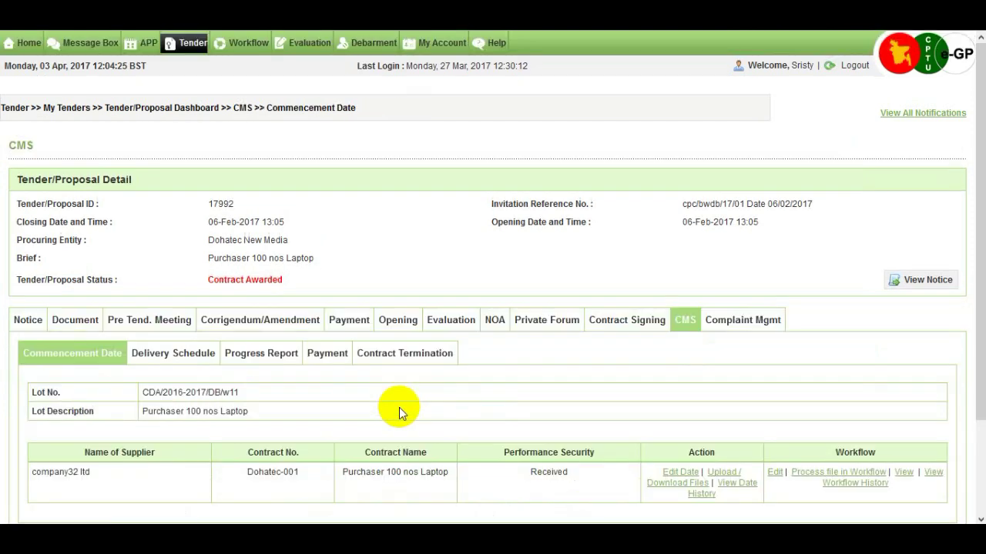
Open the contract's file for processing in the workflow and enter "ok" as the comment.
{"action": "scroll", "coordinate": [397, 408], "scroll_direction": "down", "scroll_amount": 2}
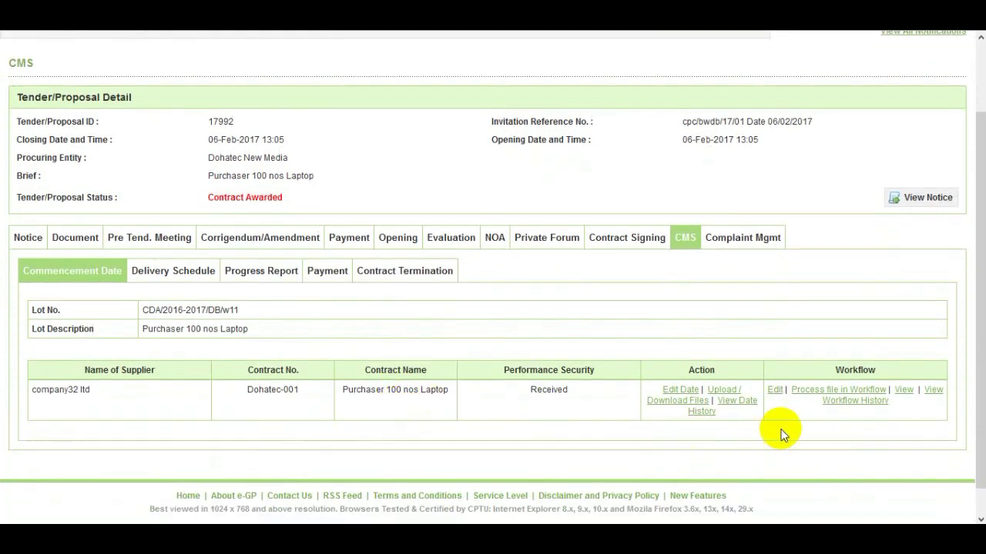
{"action": "left_click", "coordinate": [806, 391]}
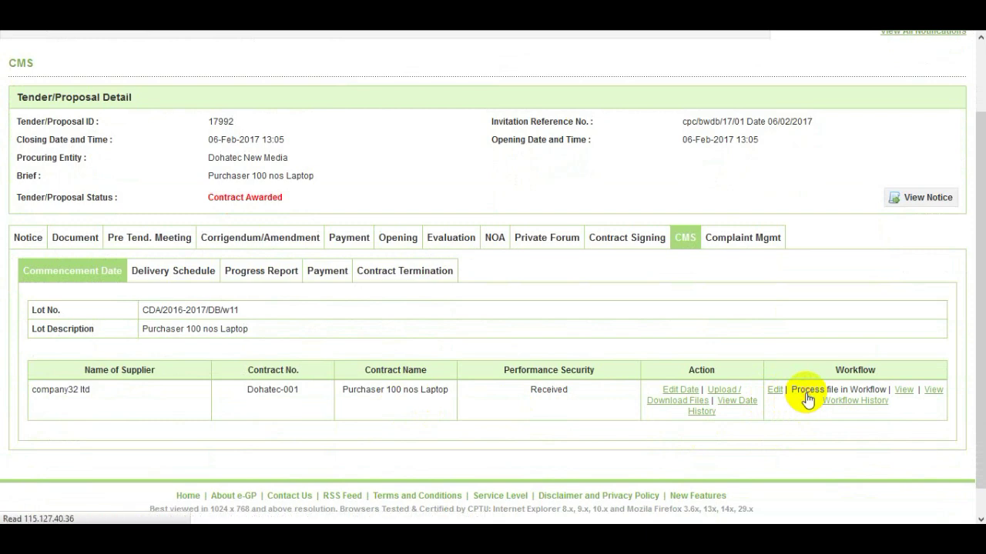
{"action": "scroll", "coordinate": [494, 399], "scroll_direction": "down", "scroll_amount": 1}
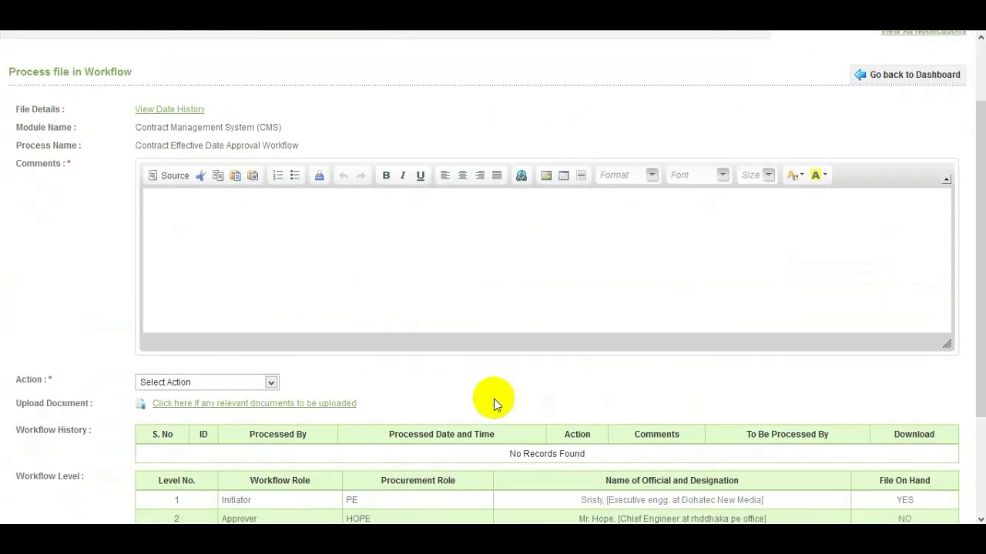
{"action": "left_click", "coordinate": [280, 282]}
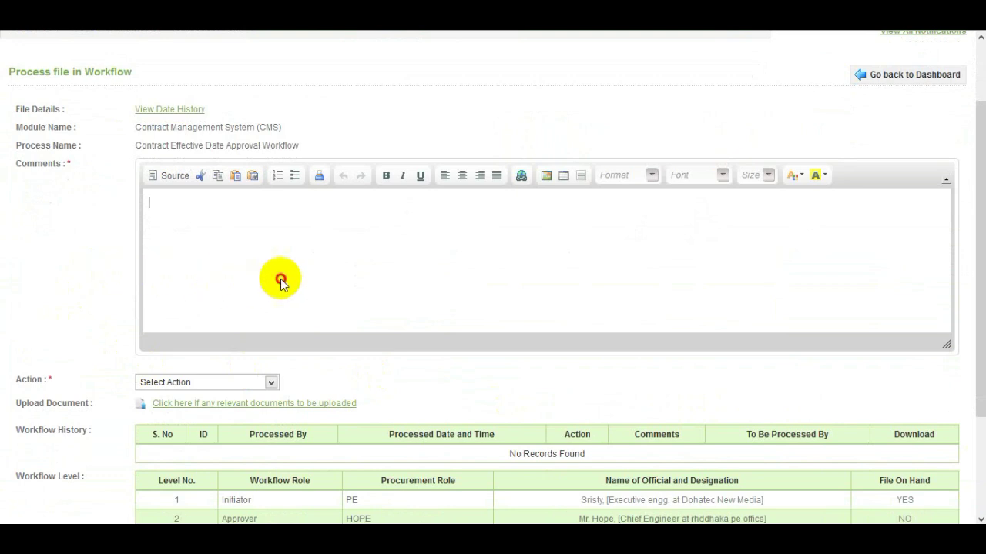
{"action": "left_click", "coordinate": [270, 383]}
{"action": "left_click", "coordinate": [270, 384]}
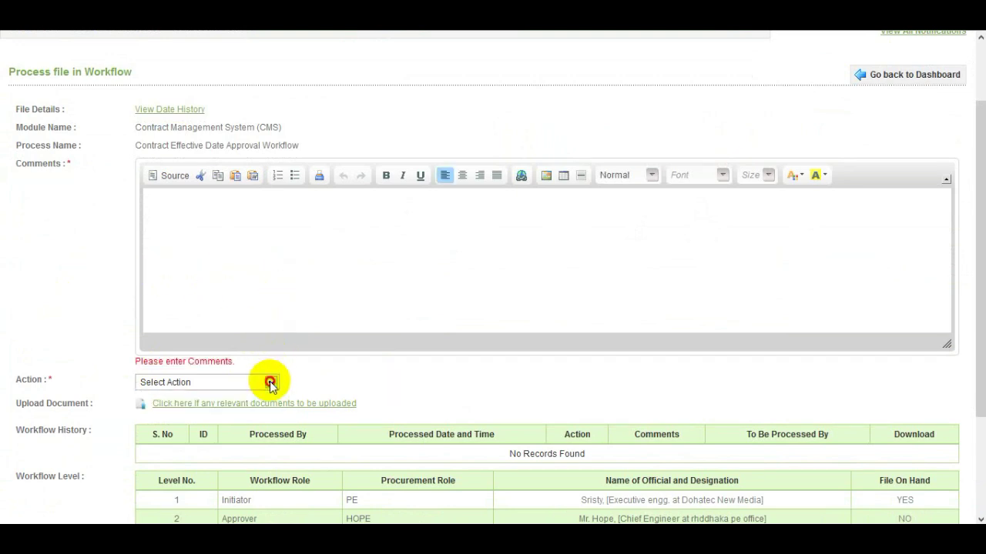
{"action": "left_click", "coordinate": [222, 230]}
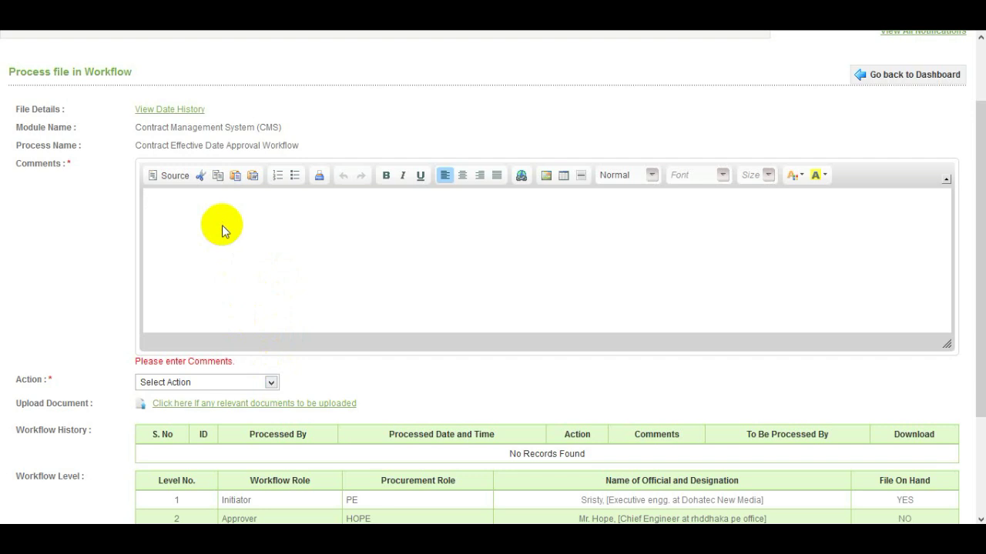
{"action": "type", "text": "ok"}
Set the workflow action to Forward and submit the file to the approver.
{"action": "left_click", "coordinate": [180, 383]}
{"action": "left_click", "coordinate": [181, 387]}
{"action": "left_click", "coordinate": [185, 373]}
{"action": "left_click", "coordinate": [159, 393]}
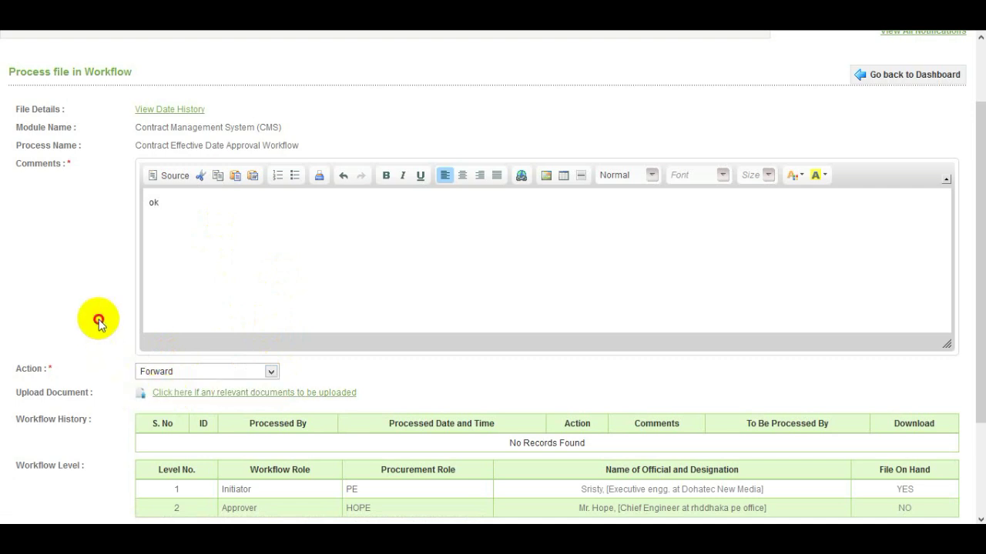
{"action": "scroll", "coordinate": [225, 348], "scroll_direction": "down", "scroll_amount": 3}
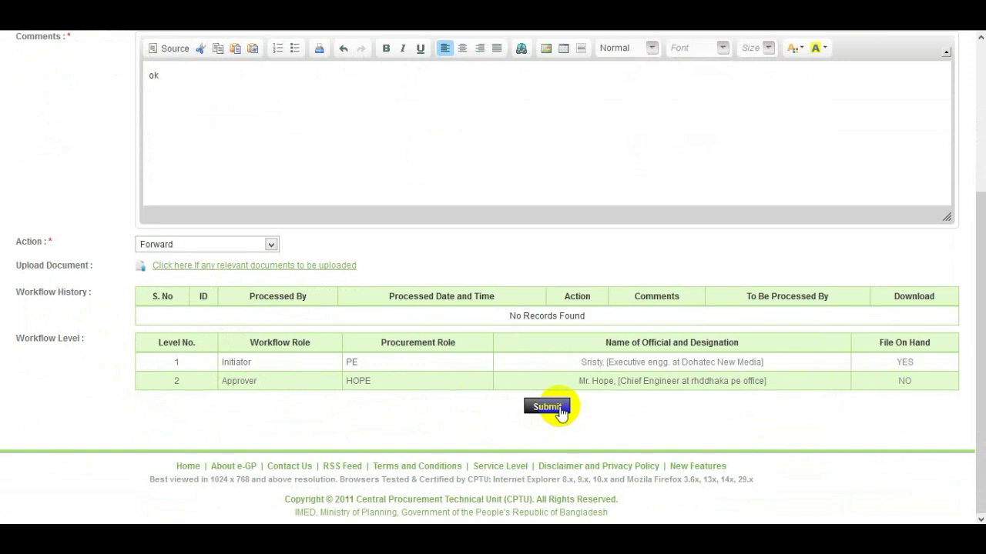
{"action": "left_click", "coordinate": [548, 407]}
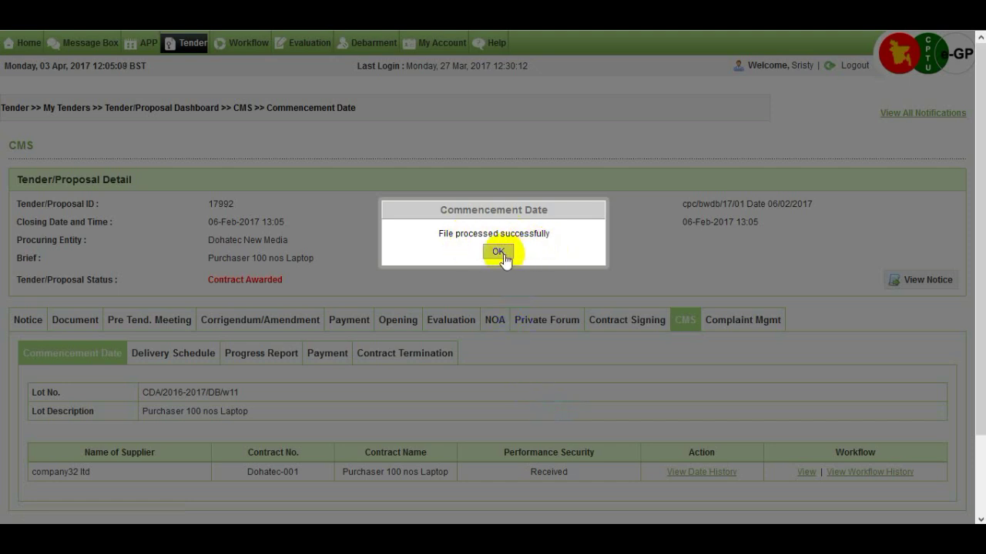
Dismiss the file-processed notice and review the contract's available actions in the commencement date listing.
{"action": "left_click", "coordinate": [502, 254]}
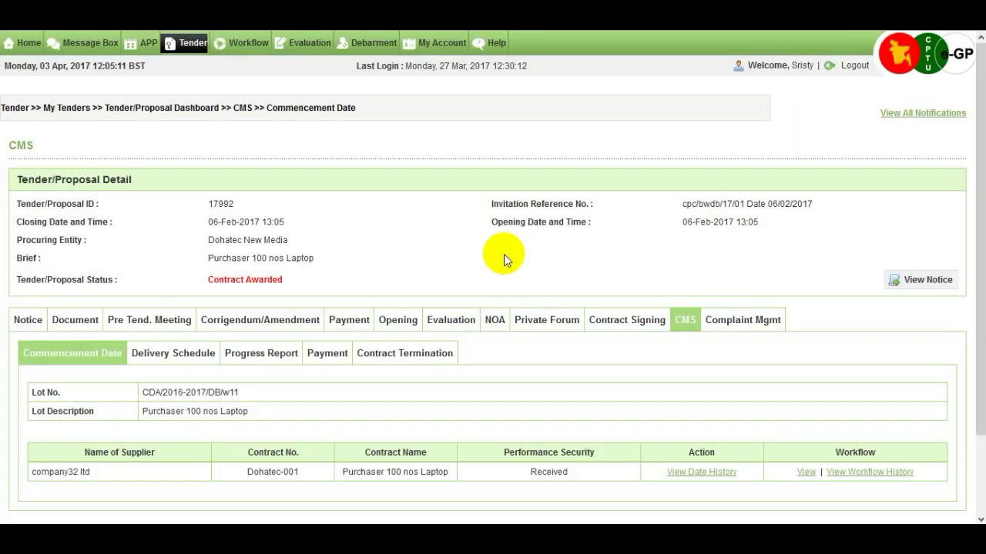
{"action": "scroll", "coordinate": [553, 393], "scroll_direction": "down", "scroll_amount": 1}
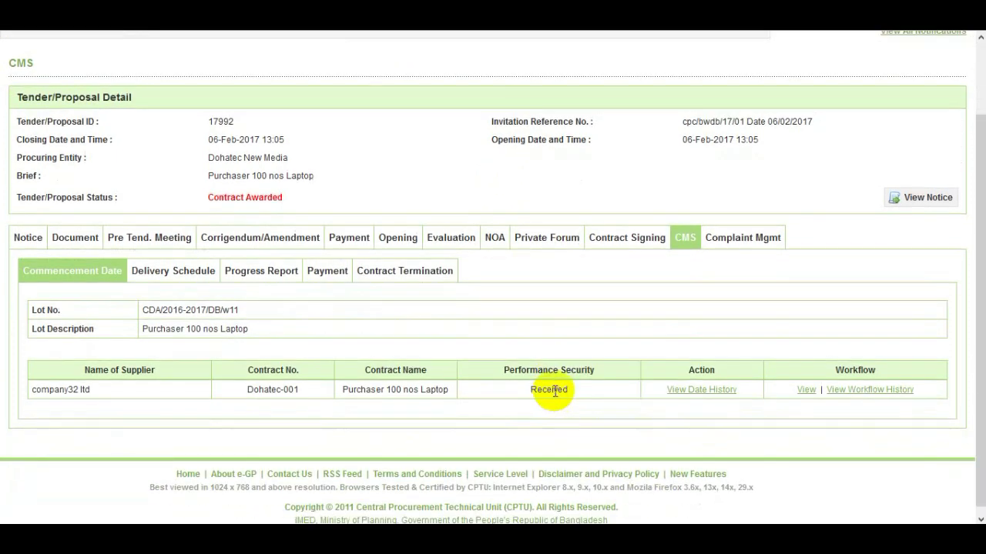
{"action": "scroll", "coordinate": [553, 358], "scroll_direction": "up", "scroll_amount": 1}
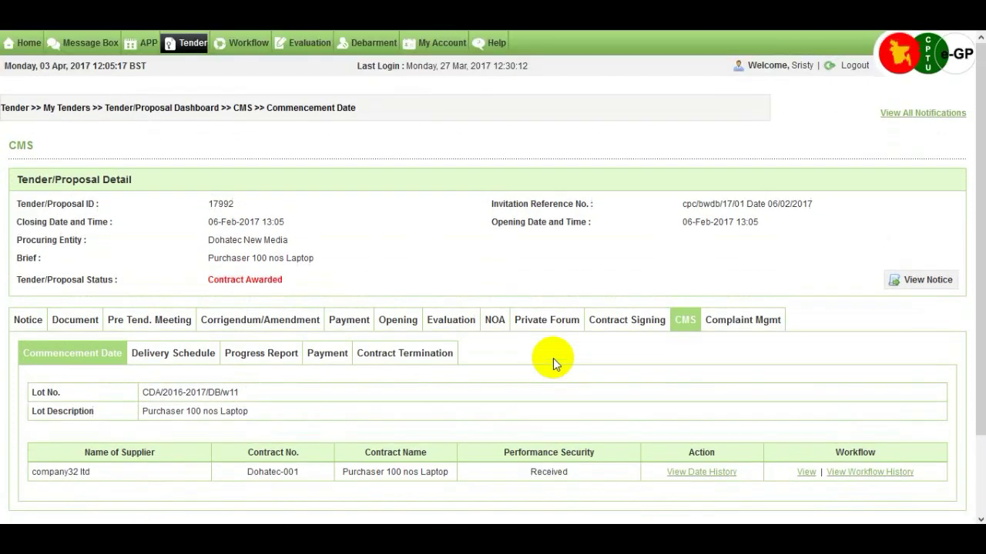
{"action": "scroll", "coordinate": [553, 358], "scroll_direction": "down", "scroll_amount": 2}
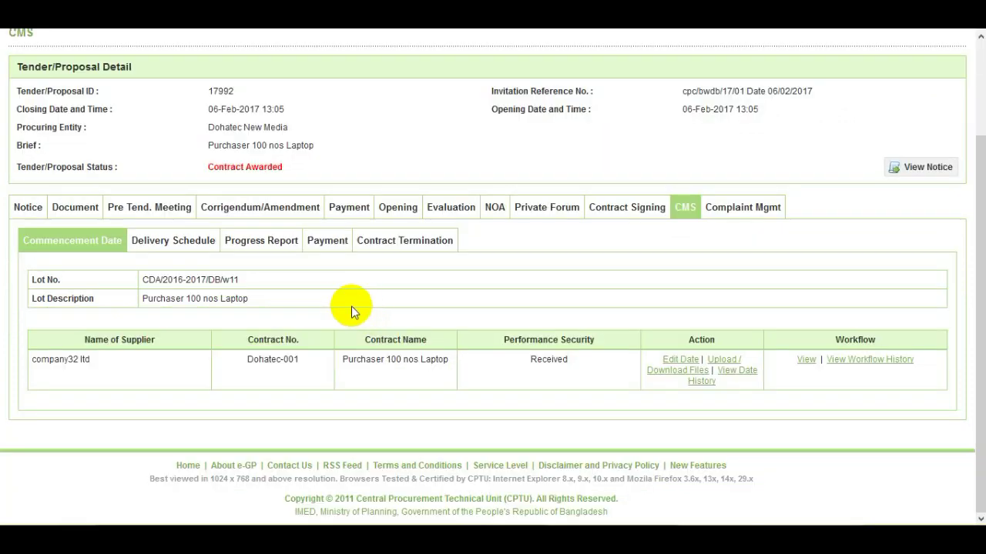
In the delivery schedule for goods (Form e-PG3-3A), set the laptop item's number of days to 45 and submit the change.
{"action": "left_click", "coordinate": [187, 247]}
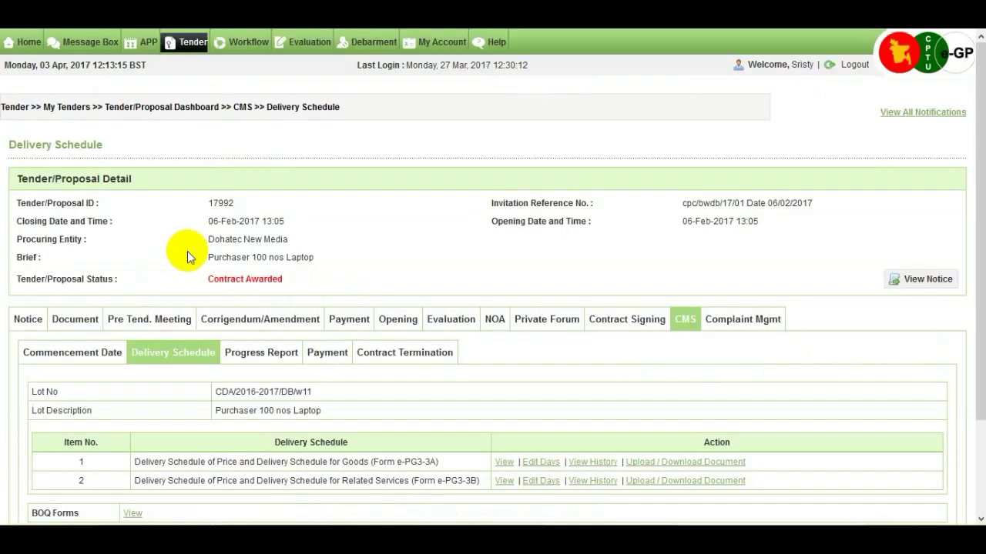
{"action": "scroll", "coordinate": [231, 315], "scroll_direction": "down", "scroll_amount": 1}
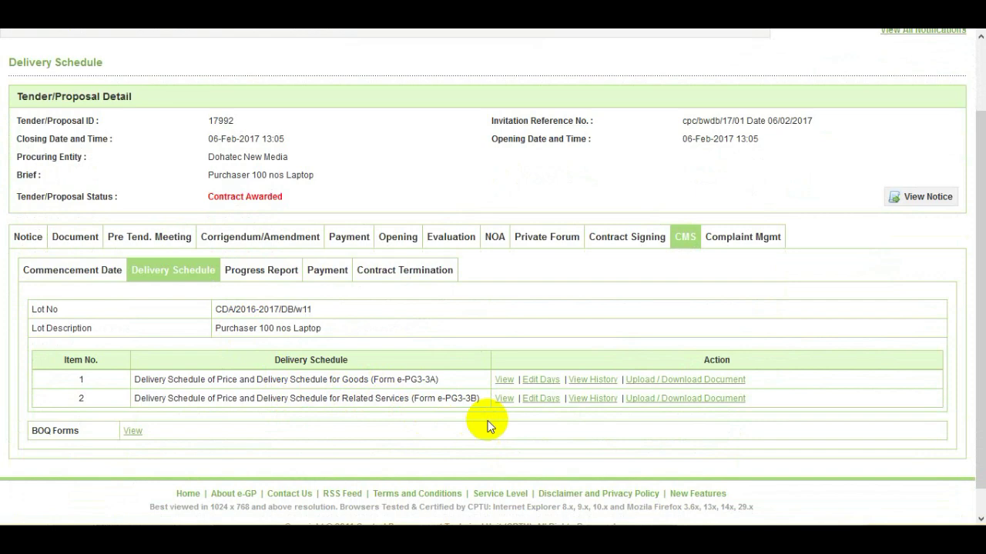
{"action": "left_click", "coordinate": [547, 383]}
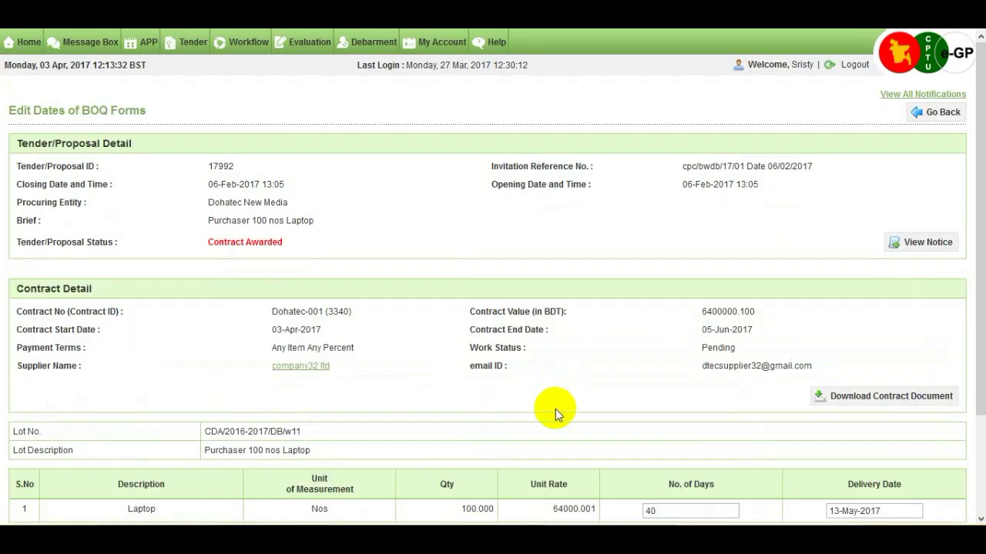
{"action": "scroll", "coordinate": [555, 409], "scroll_direction": "down", "scroll_amount": 3}
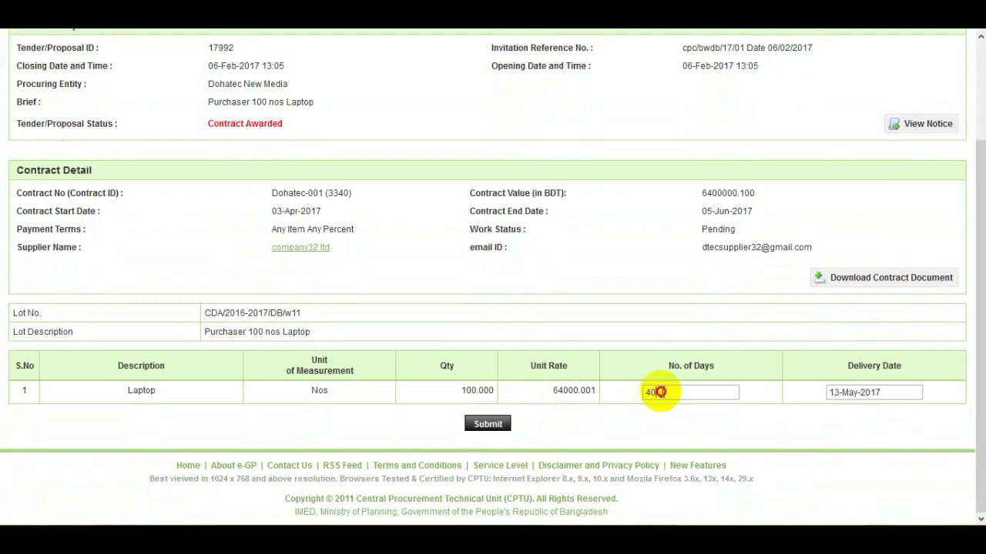
{"action": "left_click_drag", "start_coordinate": [660, 392], "coordinate": [639, 393]}
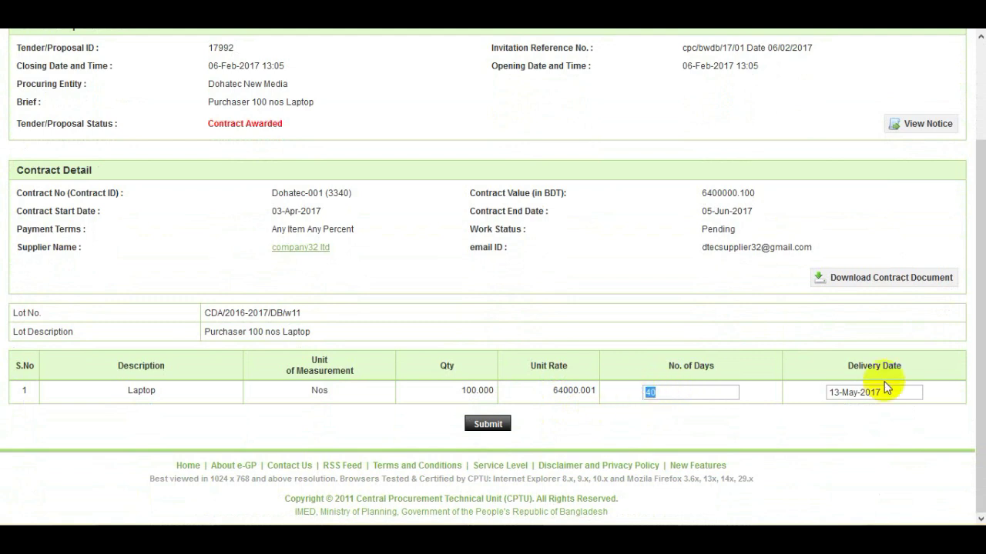
{"action": "type", "text": "45"}
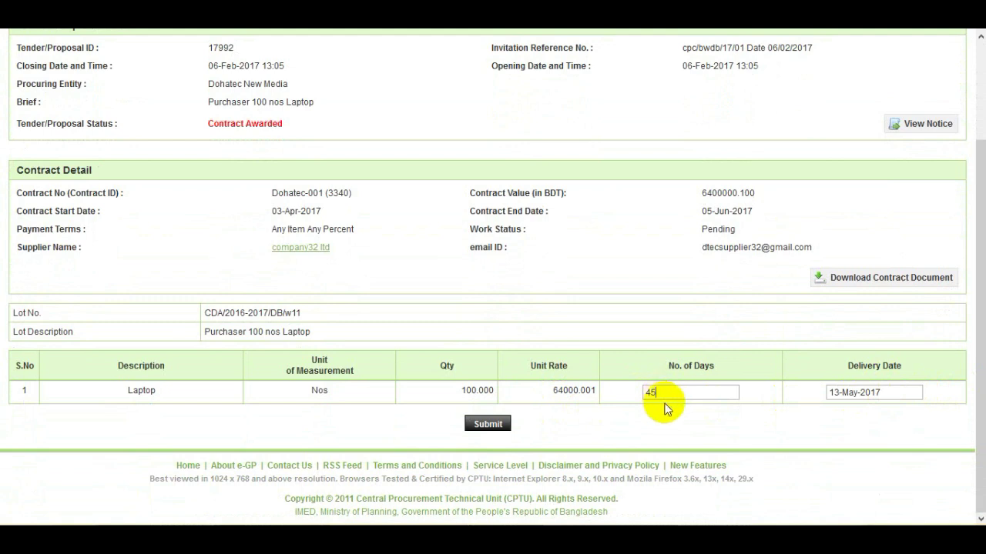
{"action": "key", "text": "Tab"}
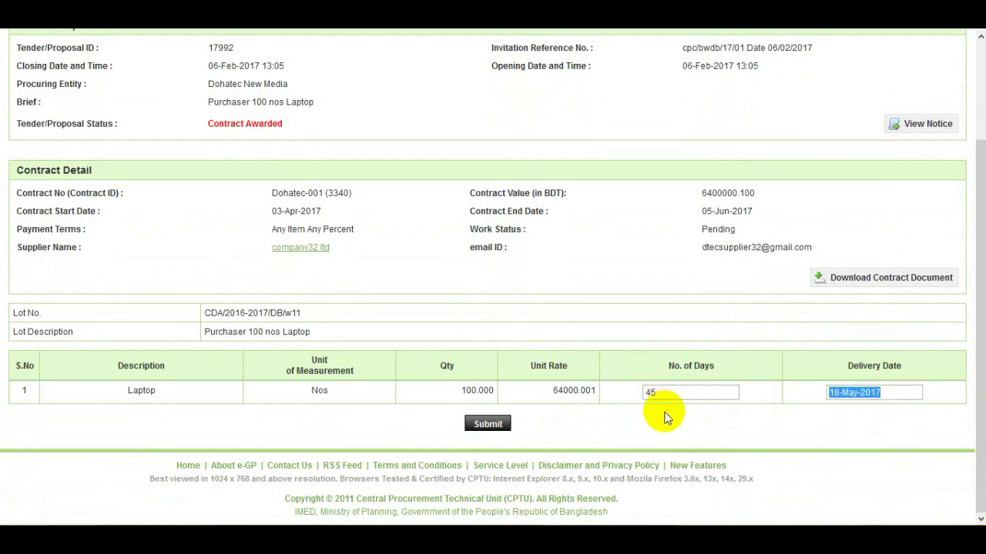
{"action": "left_click", "coordinate": [667, 417]}
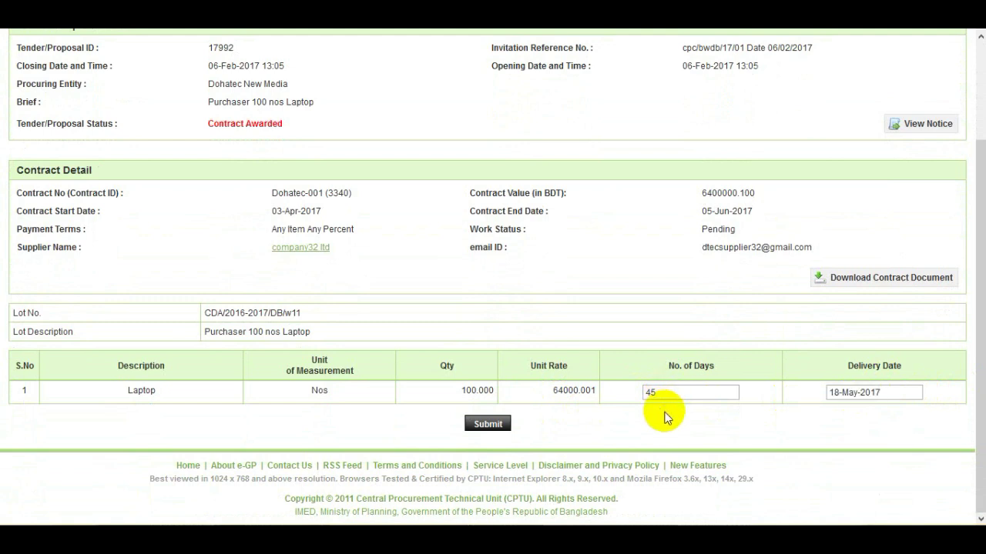
{"action": "left_click", "coordinate": [497, 426]}
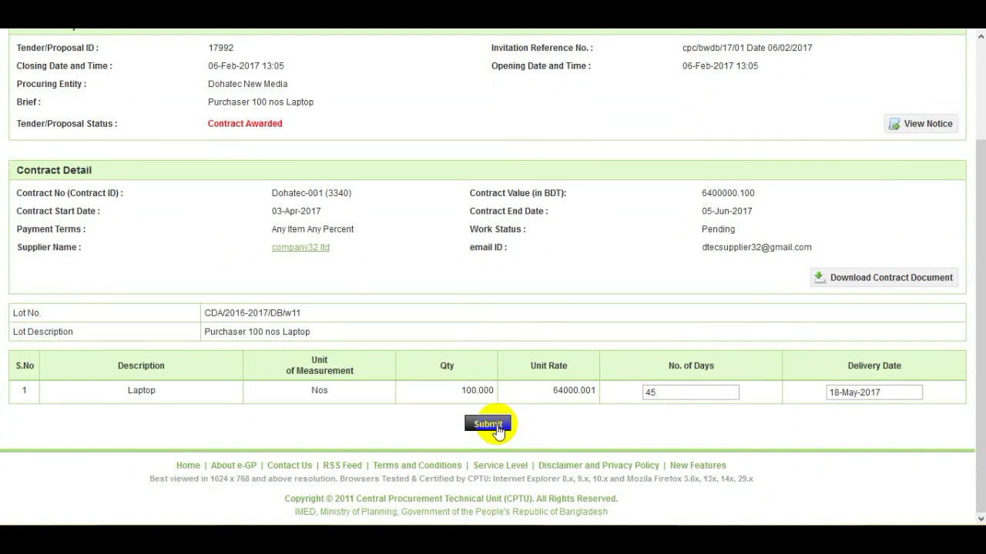
{"action": "left_click", "coordinate": [496, 426]}
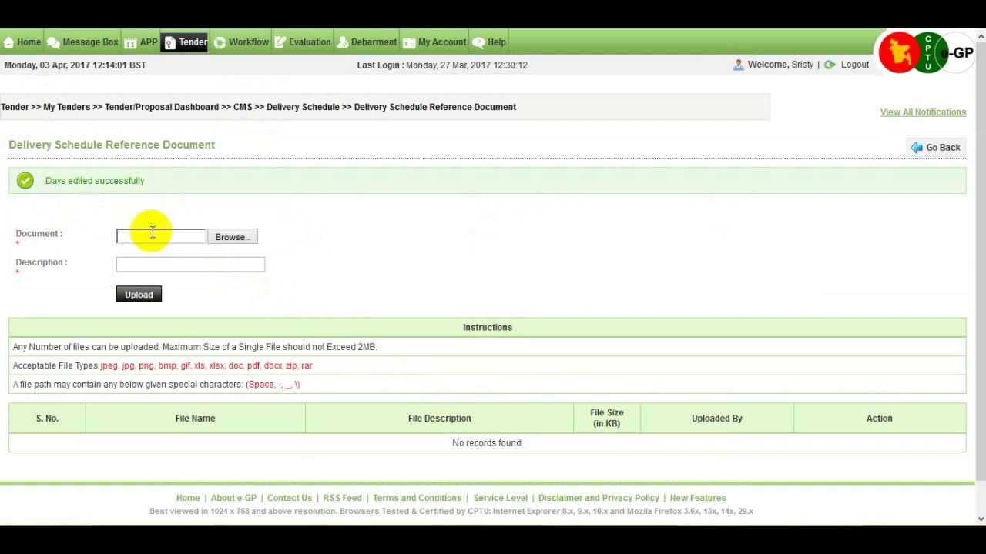
Upload "Reference Document .docx" with the description "Reference Document" and return to the delivery schedule.
{"action": "left_click", "coordinate": [231, 239]}
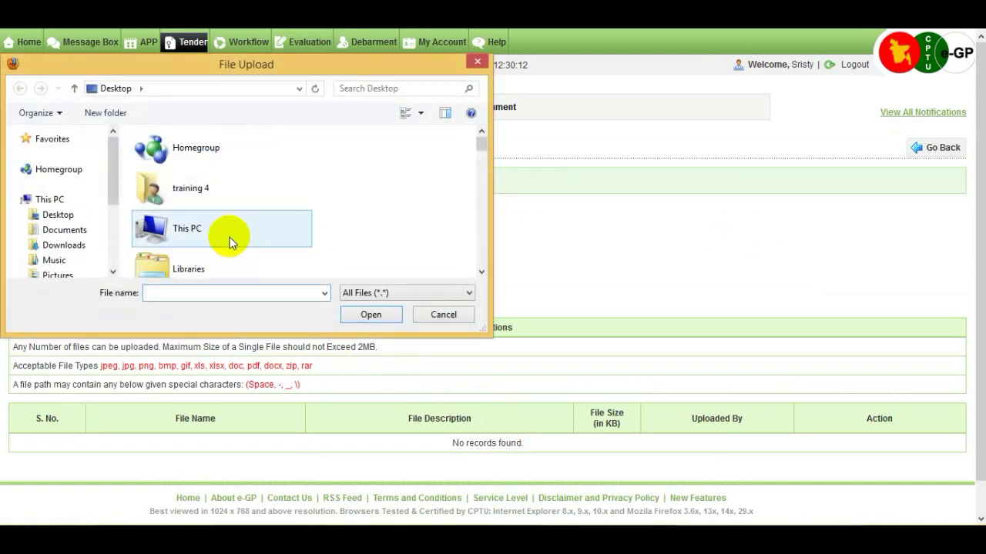
{"action": "type", "text": "r"}
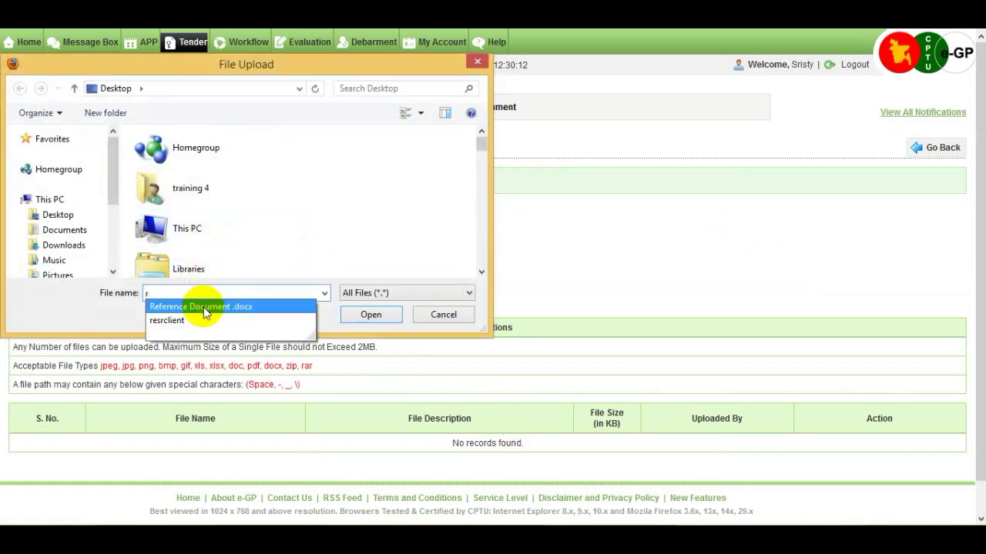
{"action": "left_click", "coordinate": [204, 309]}
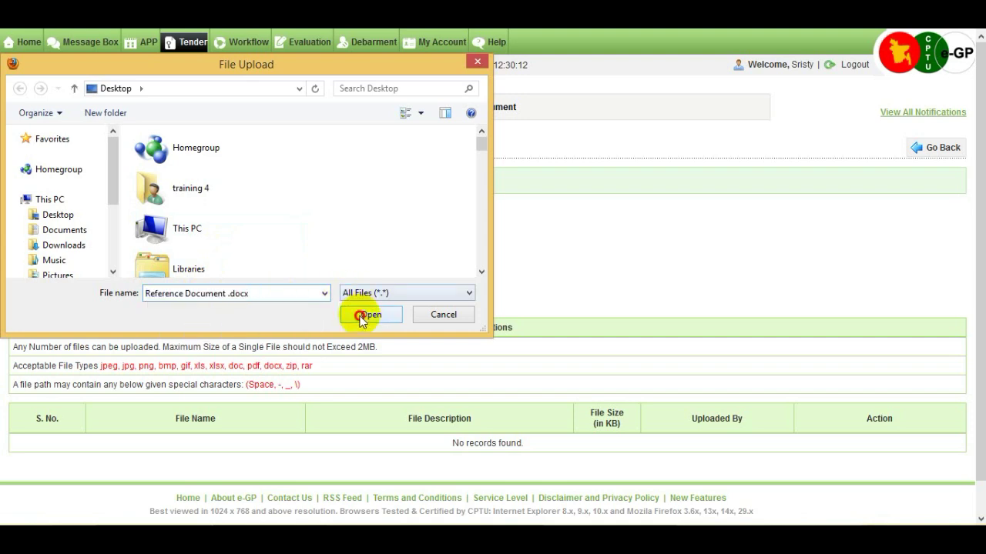
{"action": "left_click", "coordinate": [366, 314]}
{"action": "left_click", "coordinate": [148, 265]}
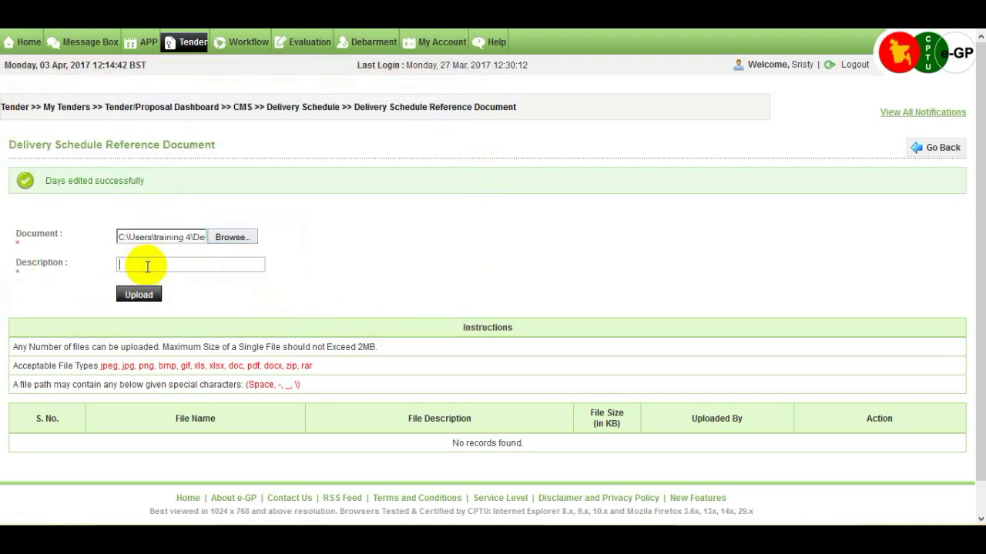
{"action": "type", "text": "Reference Document"}
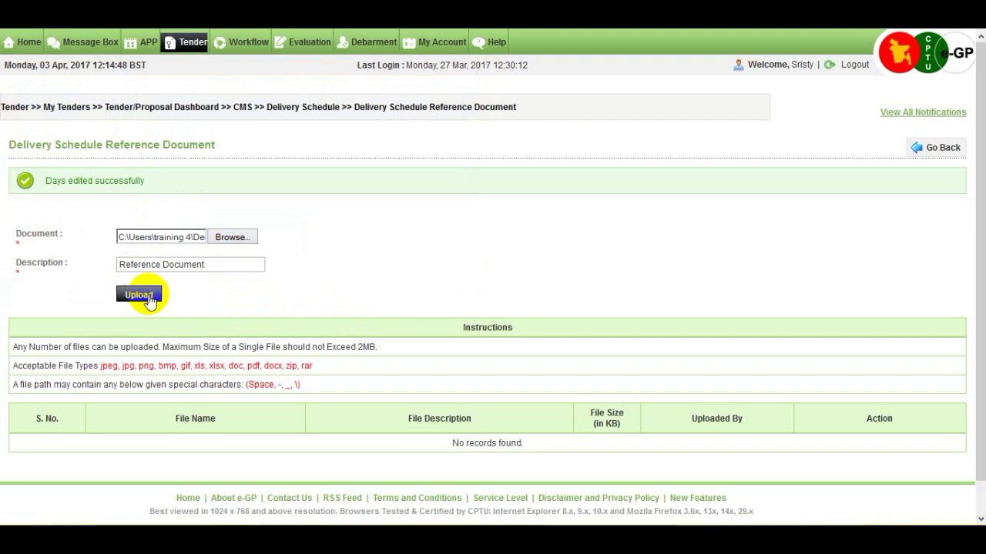
{"action": "left_click", "coordinate": [139, 295]}
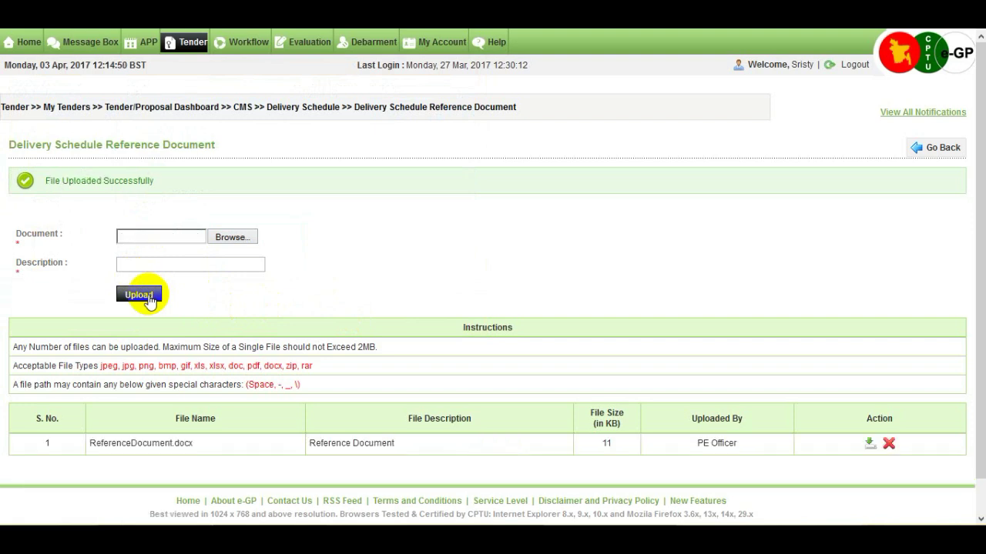
{"action": "scroll", "coordinate": [150, 302], "scroll_direction": "down", "scroll_amount": 1}
{"action": "scroll", "coordinate": [150, 302], "scroll_direction": "down", "scroll_amount": 1}
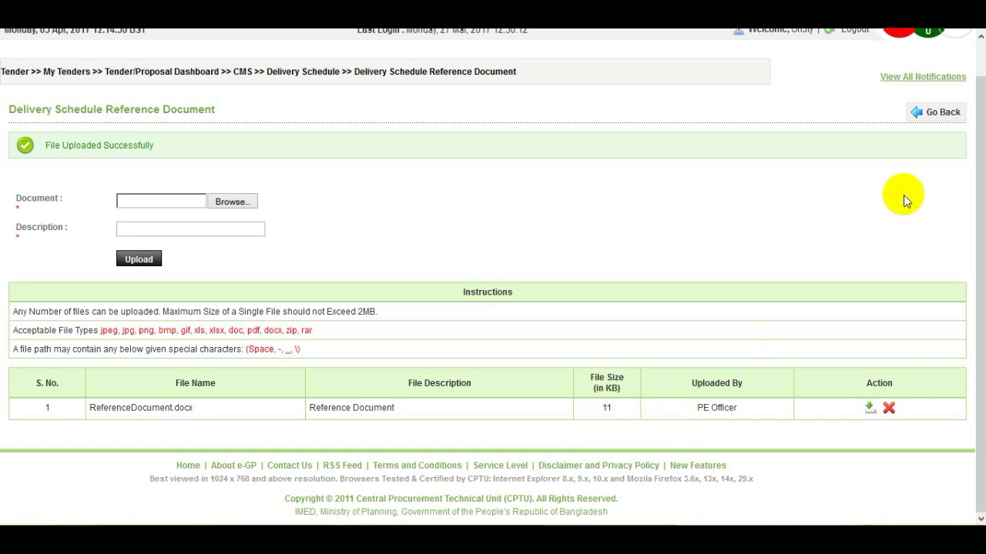
{"action": "left_click", "coordinate": [944, 117]}
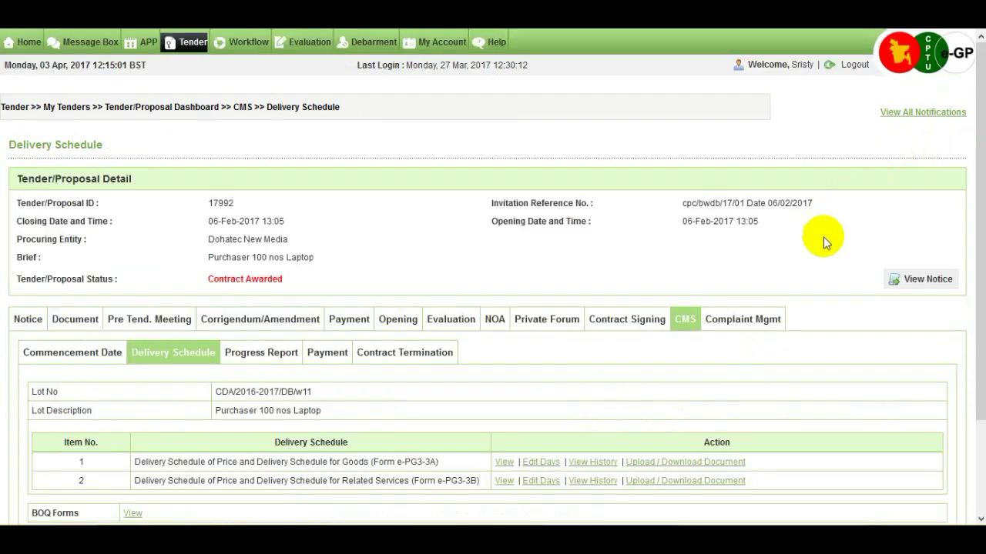
Start preparing the progress report for the goods price and delivery schedule (Form e-PG3-3A).
{"action": "scroll", "coordinate": [822, 237], "scroll_direction": "down", "scroll_amount": 3}
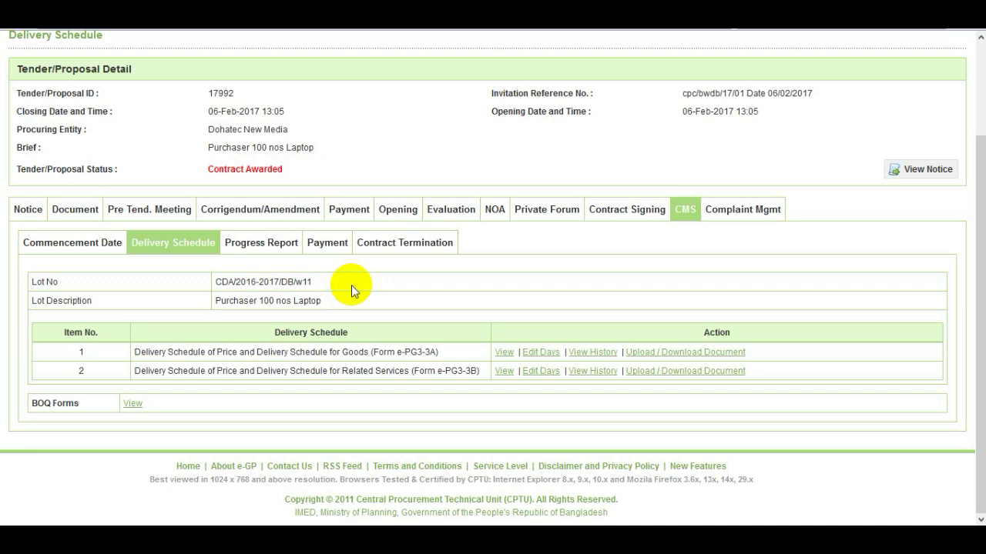
{"action": "left_click", "coordinate": [289, 253]}
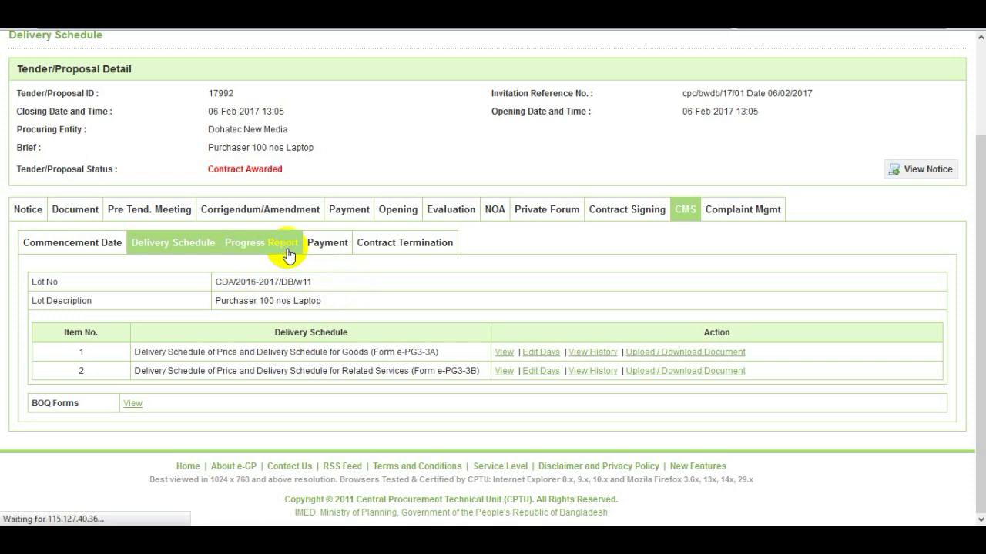
{"action": "scroll", "coordinate": [436, 330], "scroll_direction": "down", "scroll_amount": 3}
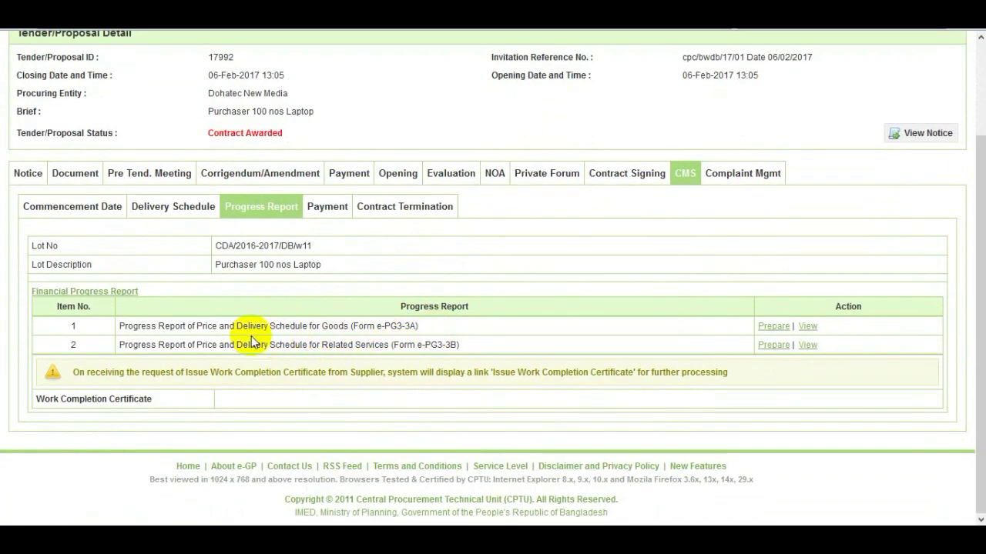
{"action": "left_click", "coordinate": [770, 326]}
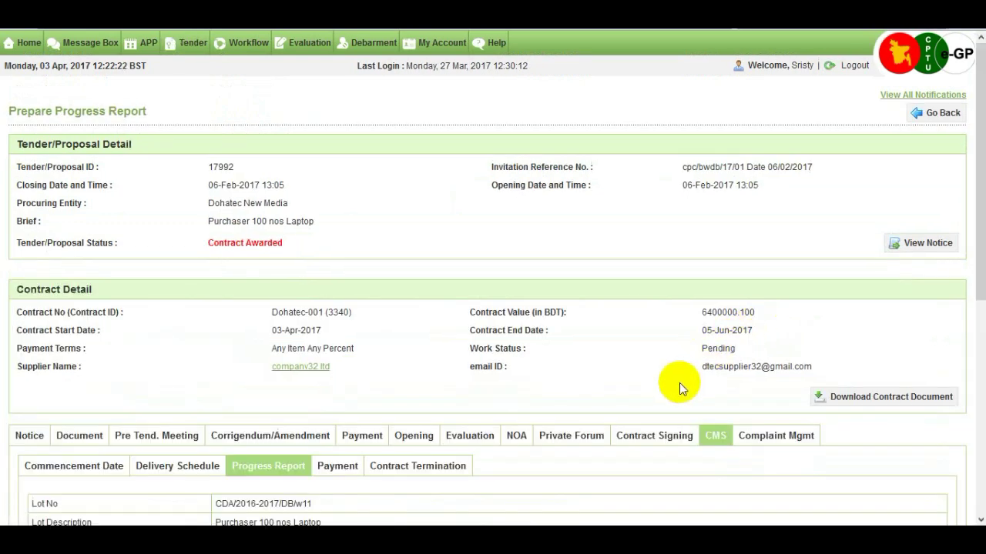
{"action": "scroll", "coordinate": [679, 386], "scroll_direction": "down", "scroll_amount": 3}
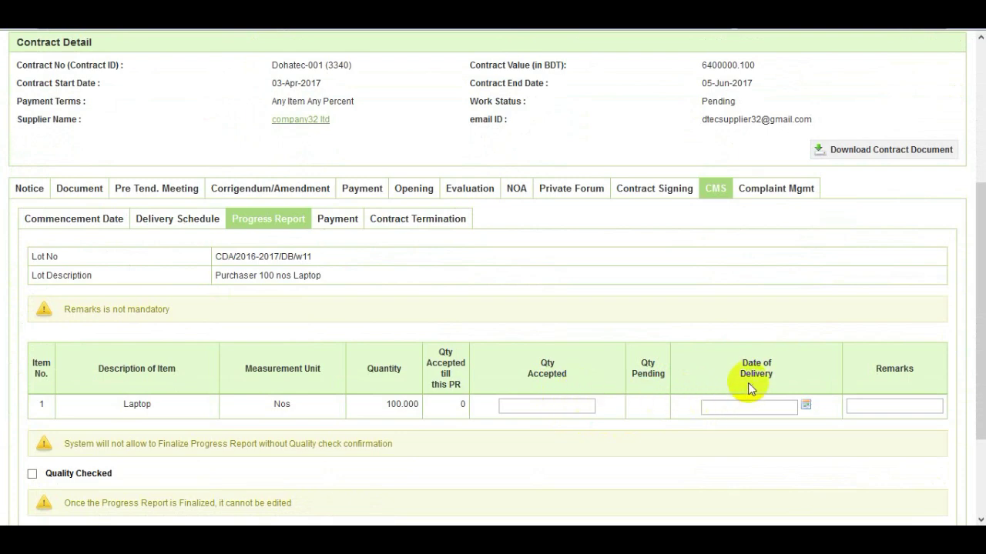
For the laptop item, enter an accepted quantity of 50, the delivery date 03-Apr-2017 and the remark "delivery".
{"action": "left_click", "coordinate": [564, 407]}
{"action": "type", "text": "1"}
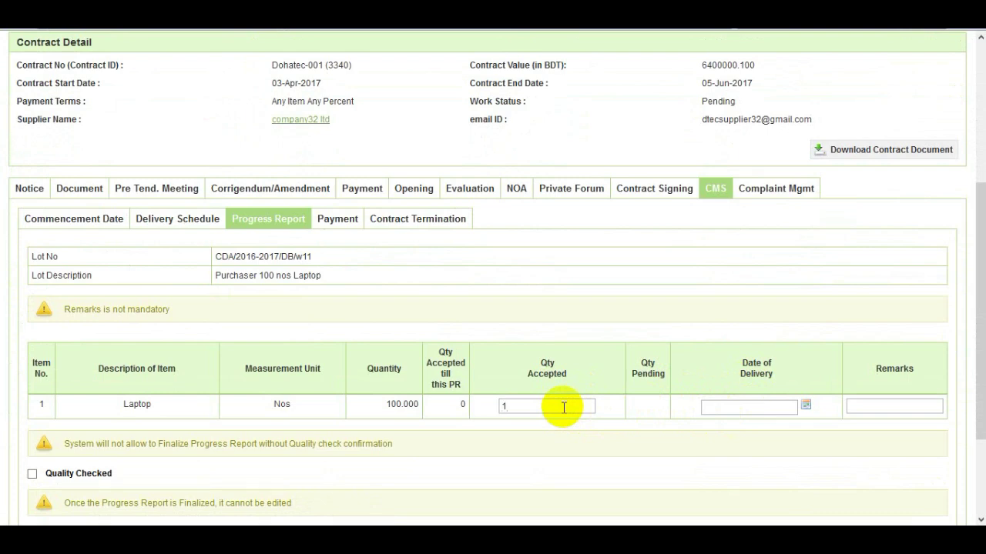
{"action": "key", "text": "BackSpace"}
{"action": "type", "text": "50"}
{"action": "left_click", "coordinate": [716, 406]}
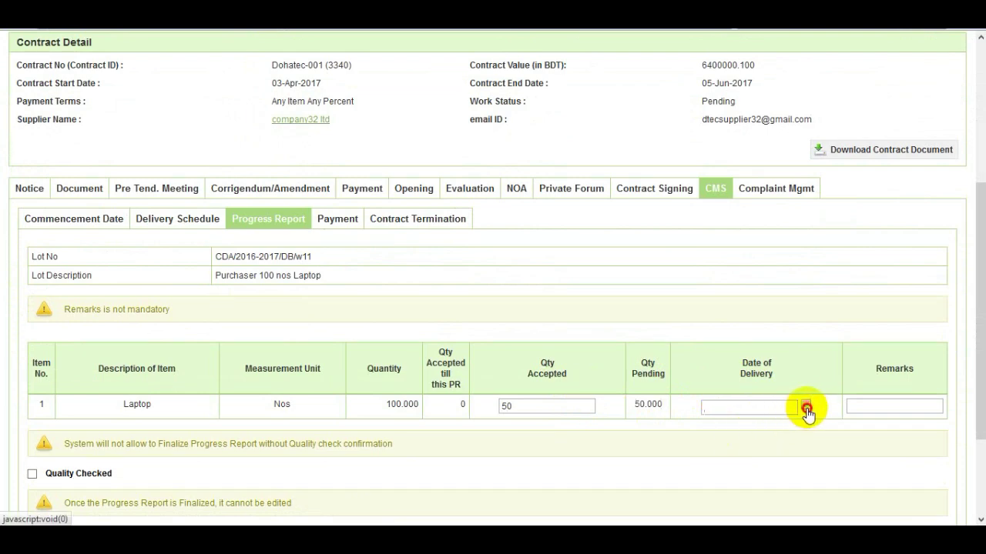
{"action": "left_click", "coordinate": [755, 408]}
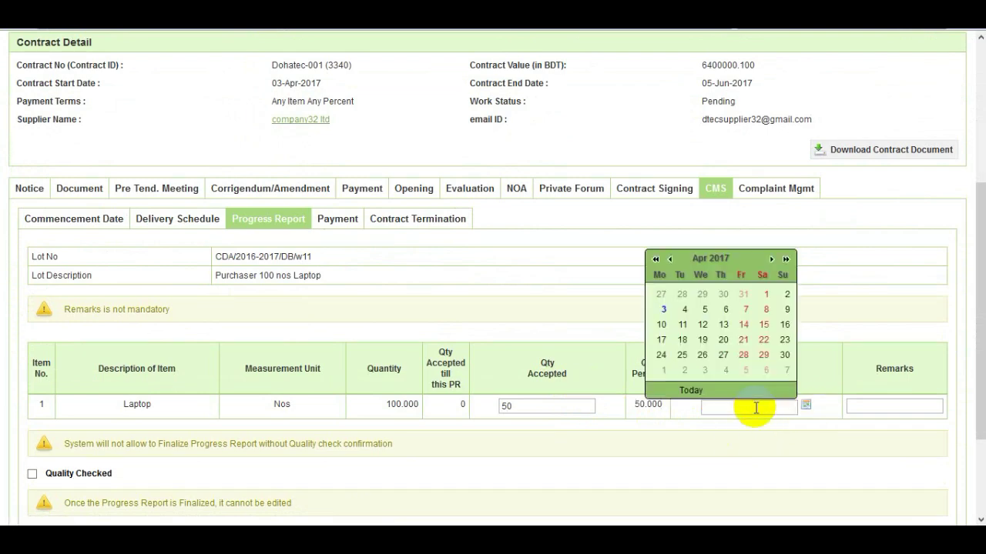
{"action": "left_click", "coordinate": [663, 309]}
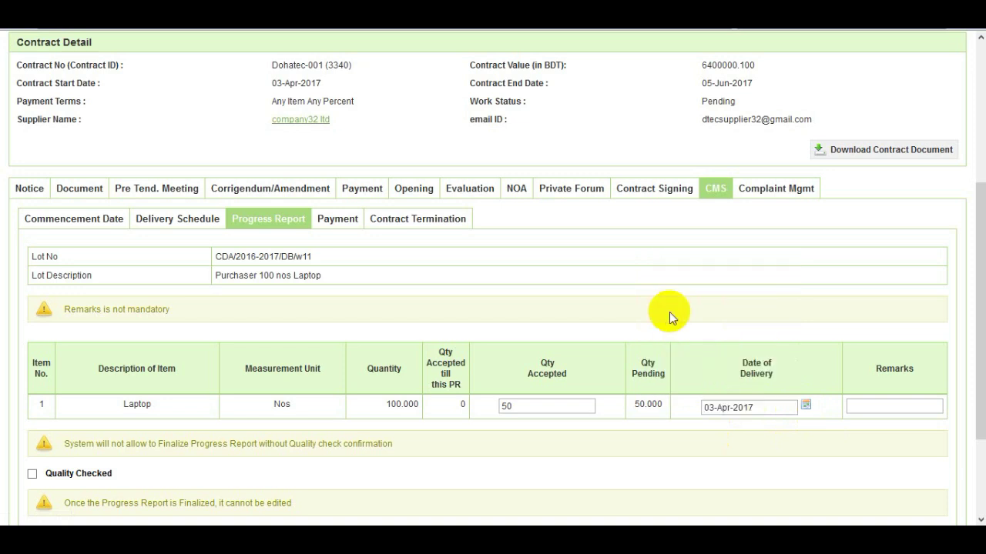
{"action": "left_click", "coordinate": [889, 400]}
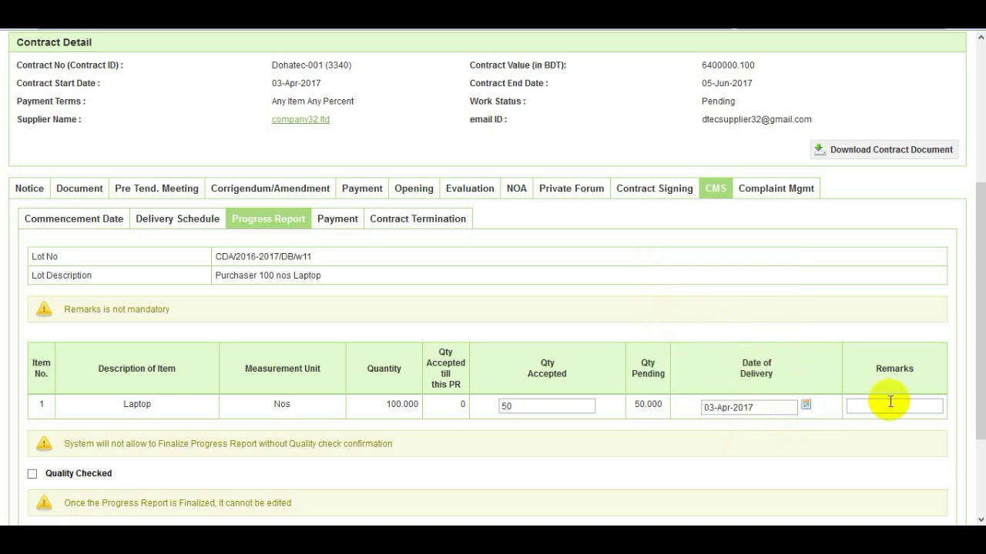
{"action": "type", "text": "delivery"}
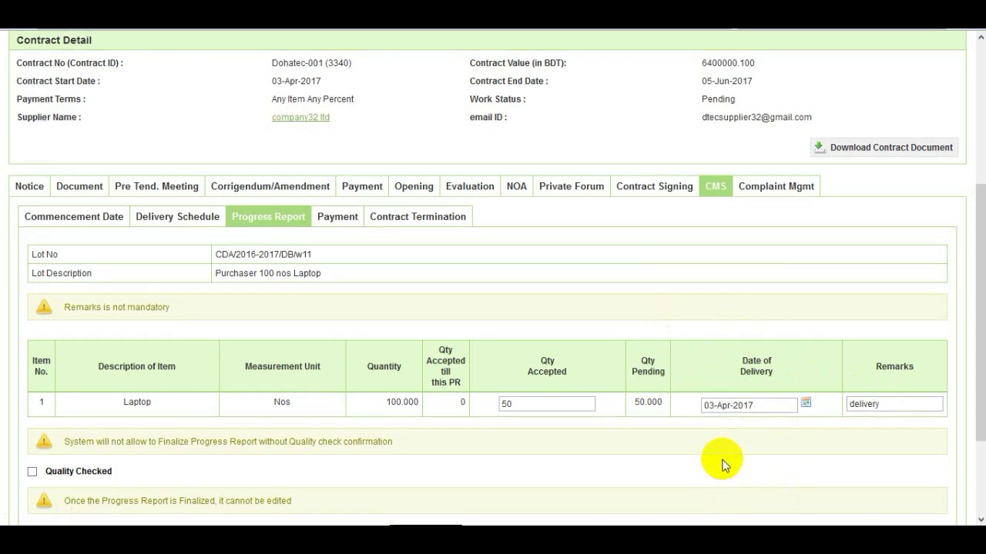
Confirm that the laptop item's quality check has been done and finalize the progress report.
{"action": "scroll", "coordinate": [722, 465], "scroll_direction": "down", "scroll_amount": 2}
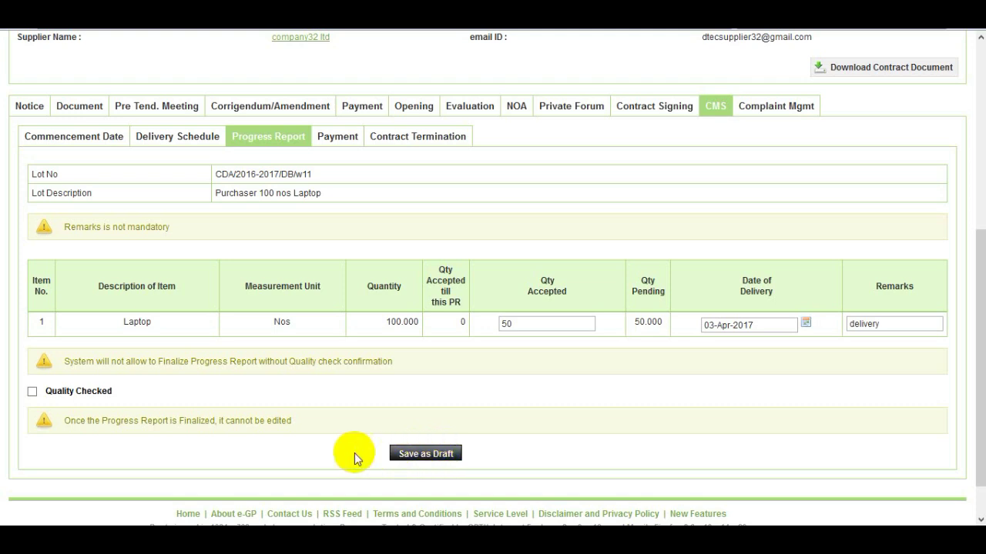
{"action": "left_click", "coordinate": [32, 393]}
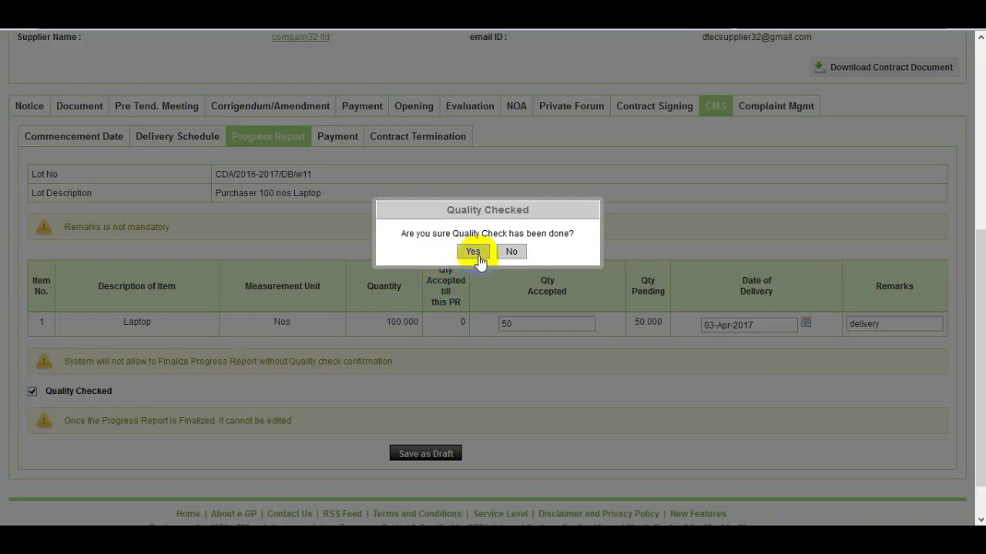
{"action": "left_click", "coordinate": [475, 252]}
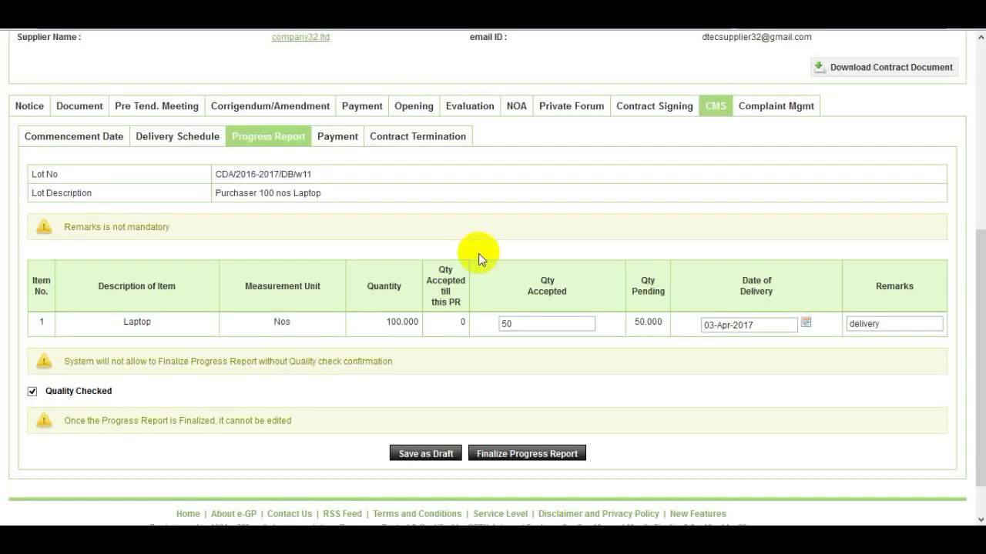
{"action": "double_click", "coordinate": [531, 464]}
{"action": "double_click", "coordinate": [555, 465]}
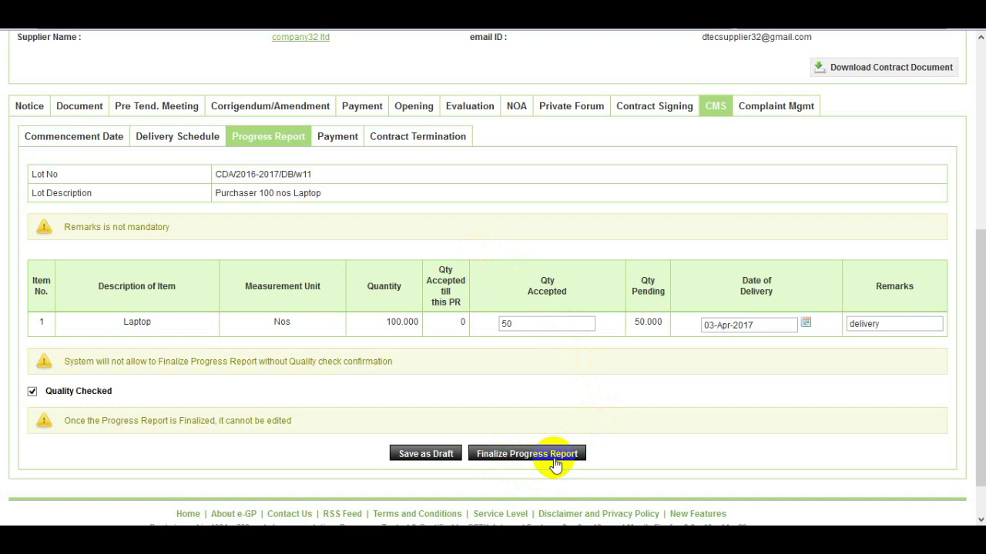
{"action": "left_click", "coordinate": [556, 463]}
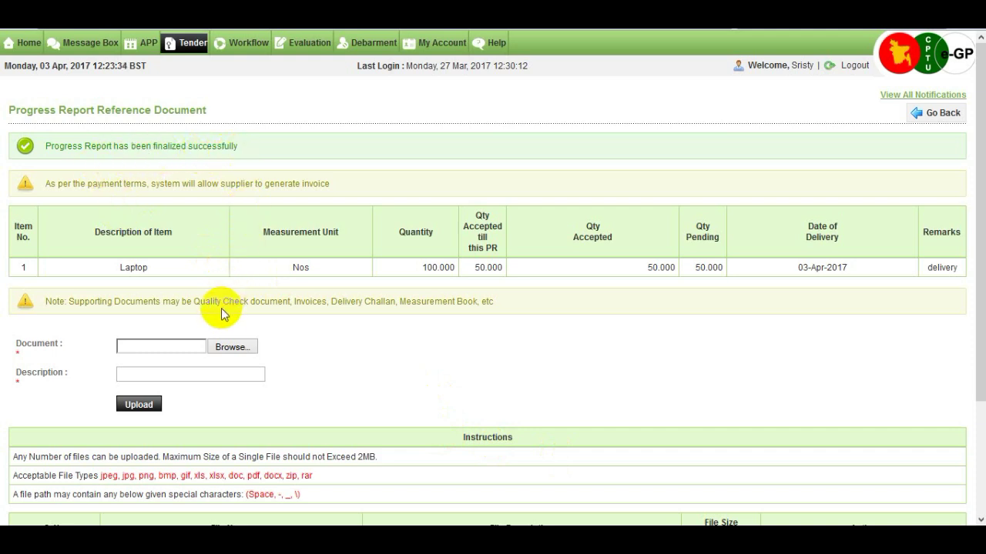
Upload "Measurement Book.docx" with the description "Measurement Book" as a progress report reference document and return to the progress report overview.
{"action": "left_click", "coordinate": [231, 347]}
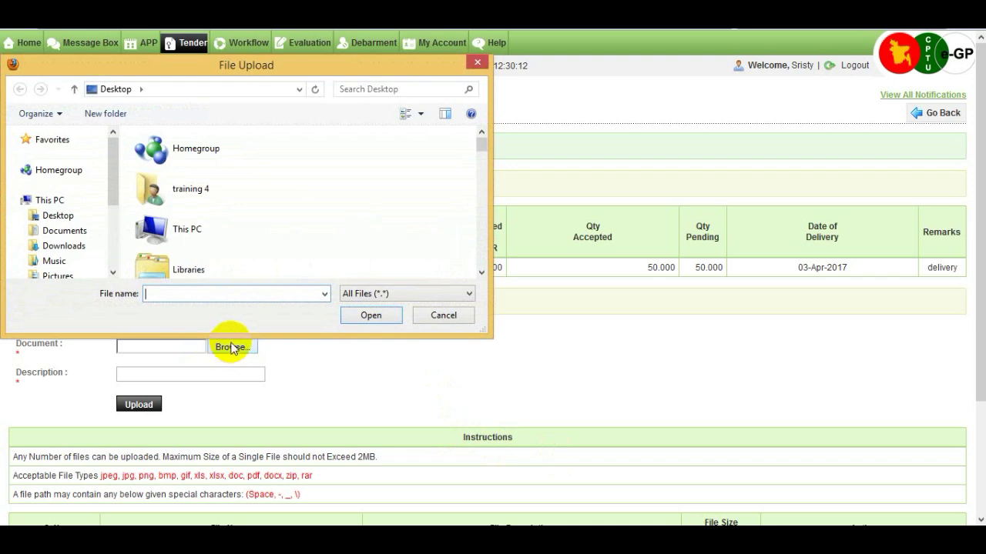
{"action": "left_click", "coordinate": [459, 393]}
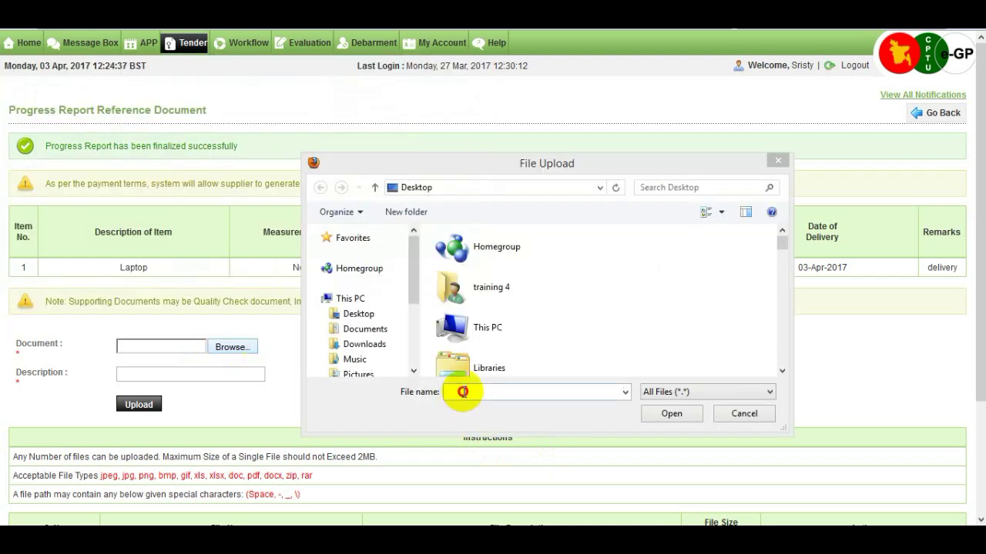
{"action": "type", "text": "m"}
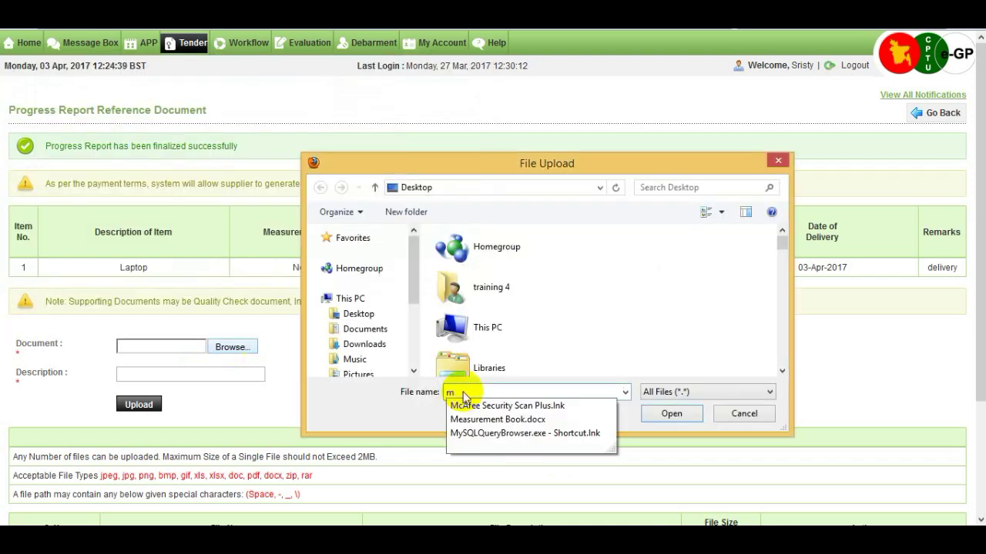
{"action": "left_click", "coordinate": [565, 419]}
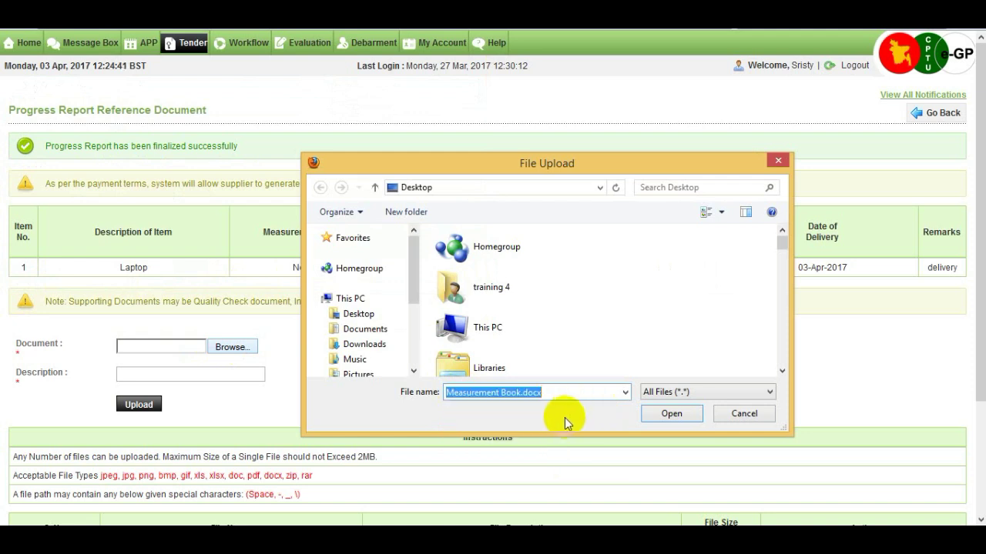
{"action": "left_click", "coordinate": [666, 413]}
{"action": "left_click", "coordinate": [187, 373]}
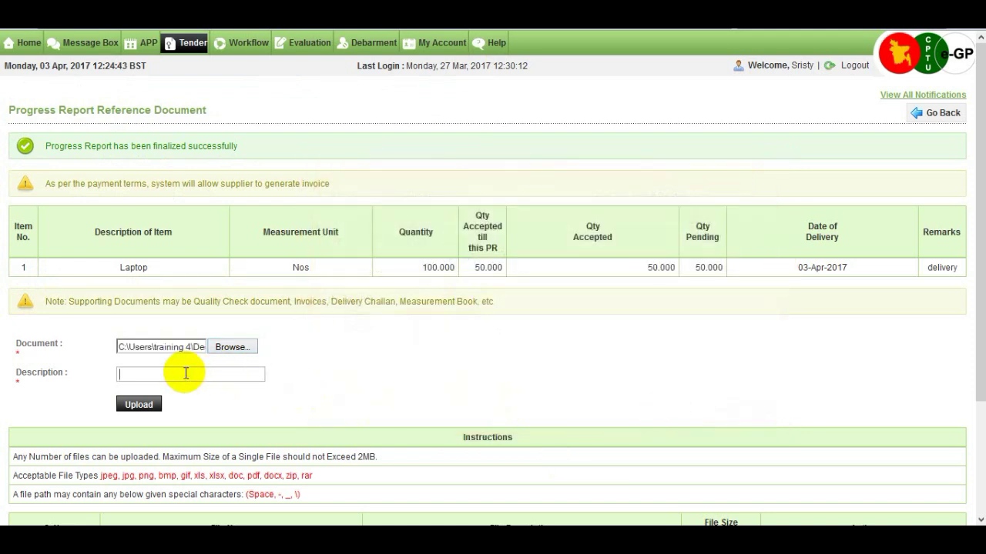
{"action": "type", "text": "Measurement Book"}
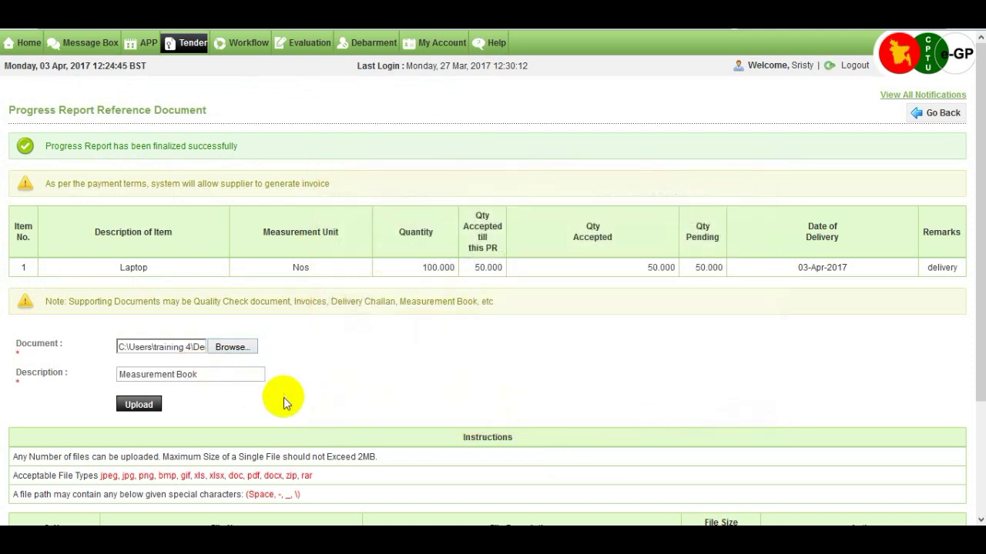
{"action": "left_click", "coordinate": [145, 407]}
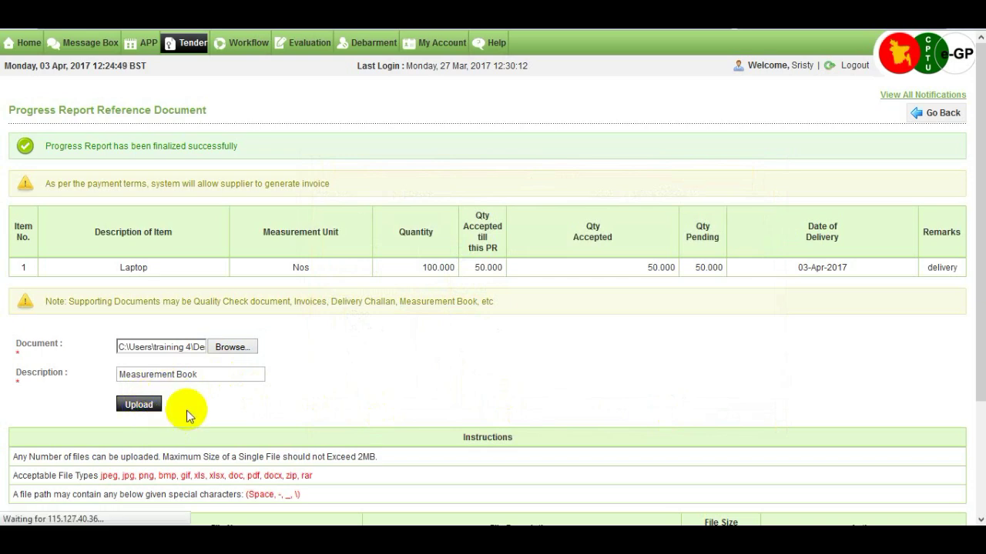
{"action": "scroll", "coordinate": [423, 414], "scroll_direction": "down", "scroll_amount": 2}
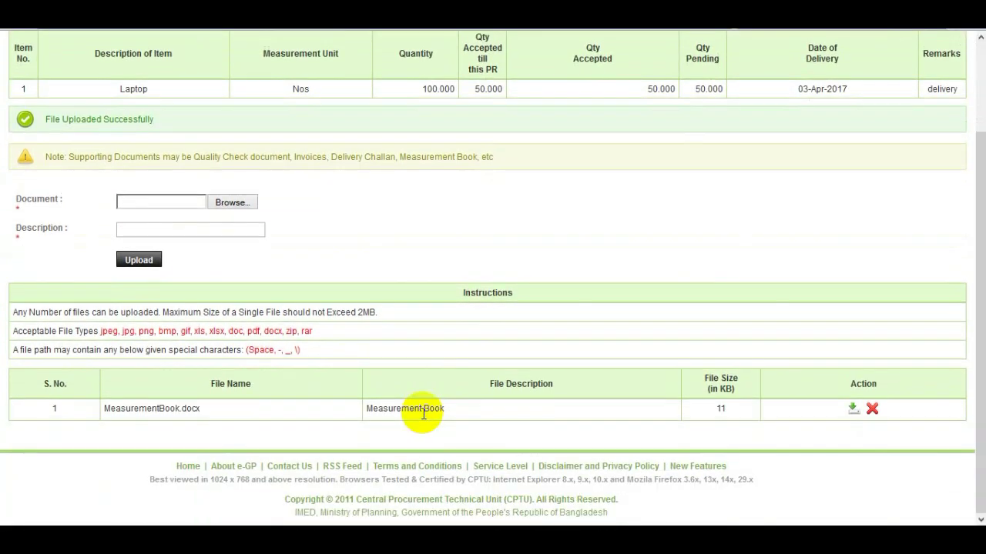
{"action": "scroll", "coordinate": [423, 413], "scroll_direction": "up", "scroll_amount": 2}
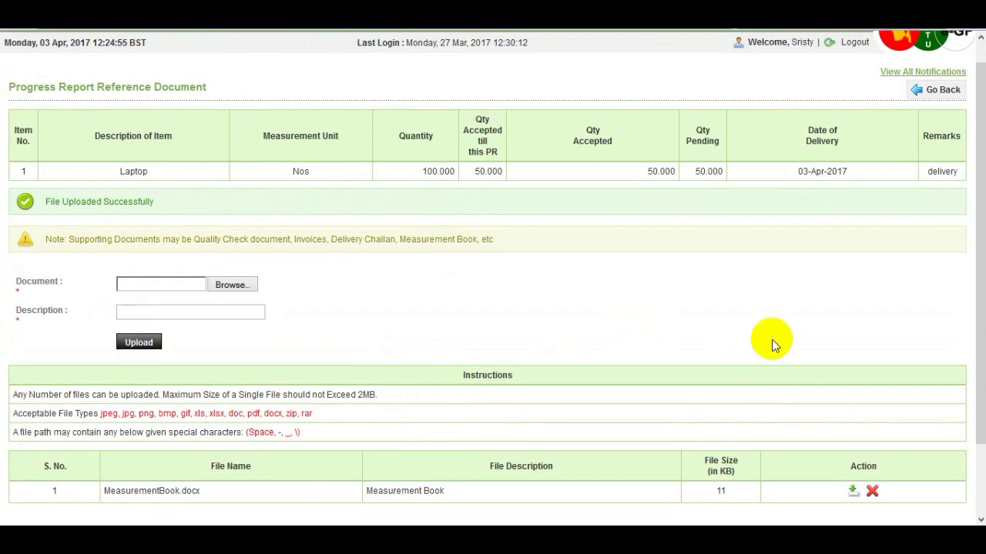
{"action": "left_click", "coordinate": [939, 95]}
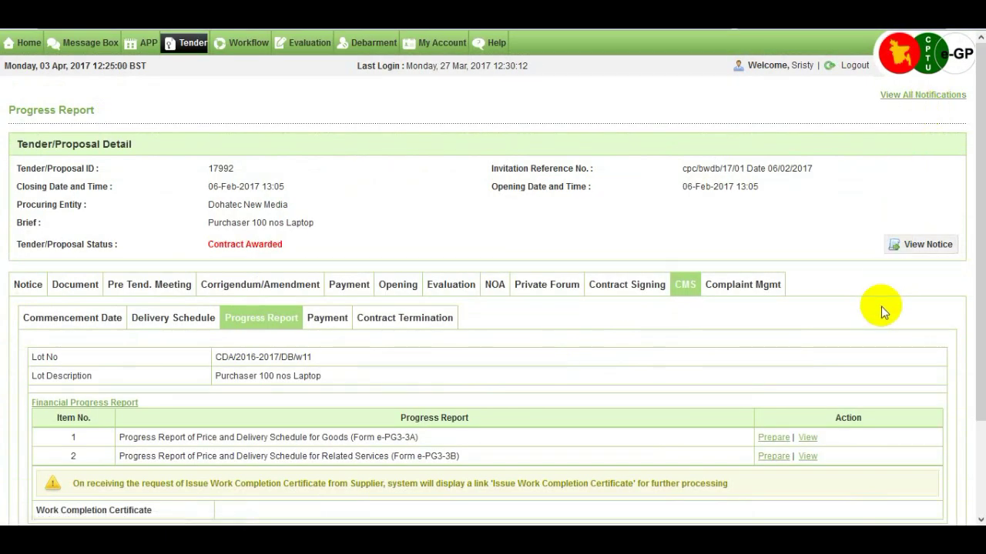
Open the supplier's Invoice1 for the goods delivery schedule (Form e-PG3-3A) from the contract's payment records.
{"action": "scroll", "coordinate": [883, 310], "scroll_direction": "down", "scroll_amount": 2}
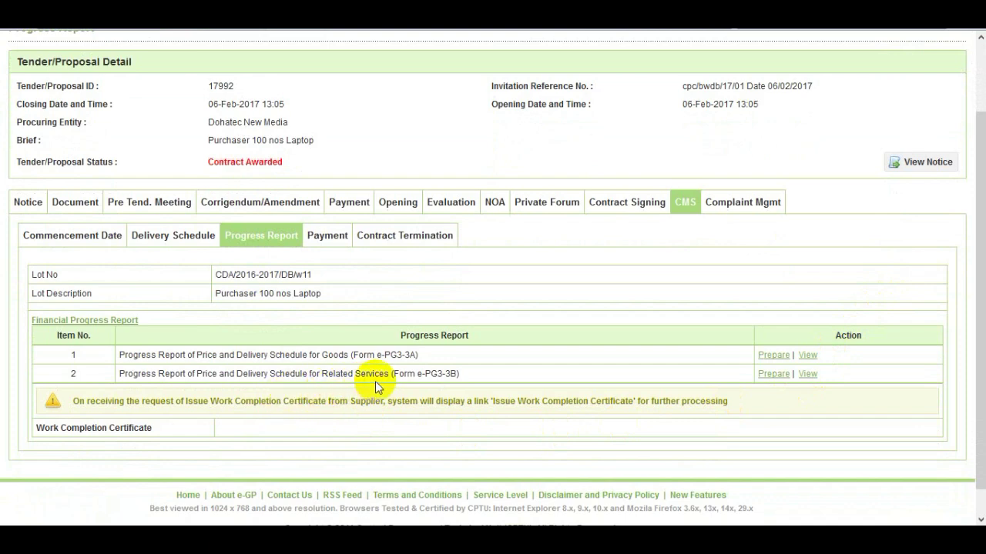
{"action": "left_click", "coordinate": [773, 376]}
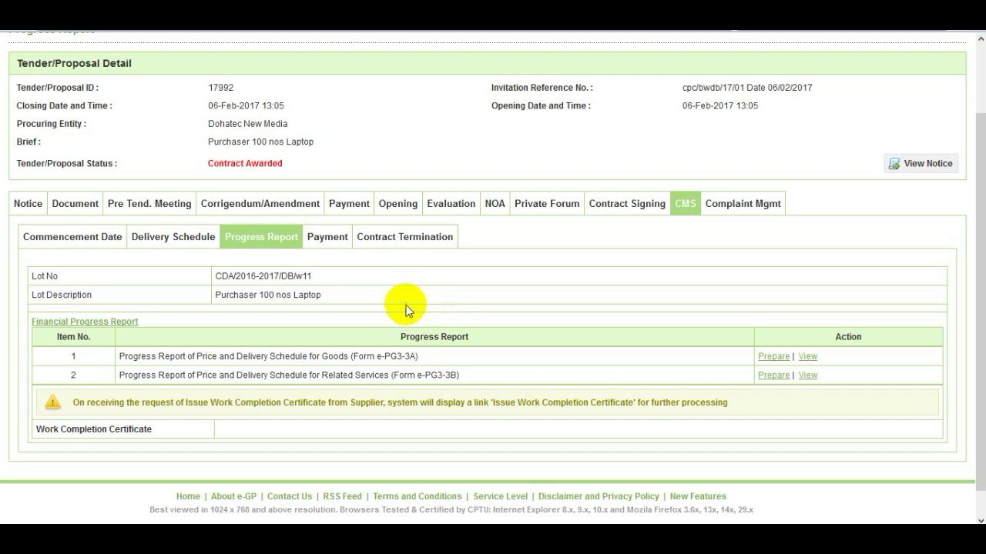
{"action": "left_click", "coordinate": [336, 248]}
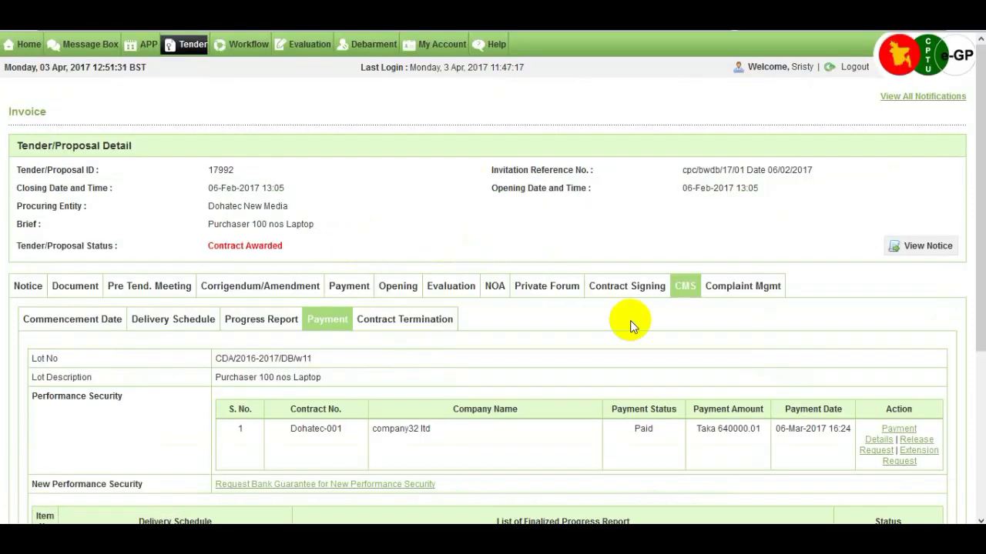
{"action": "scroll", "coordinate": [629, 320], "scroll_direction": "down", "scroll_amount": 2}
{"action": "scroll", "coordinate": [629, 321], "scroll_direction": "down", "scroll_amount": 2}
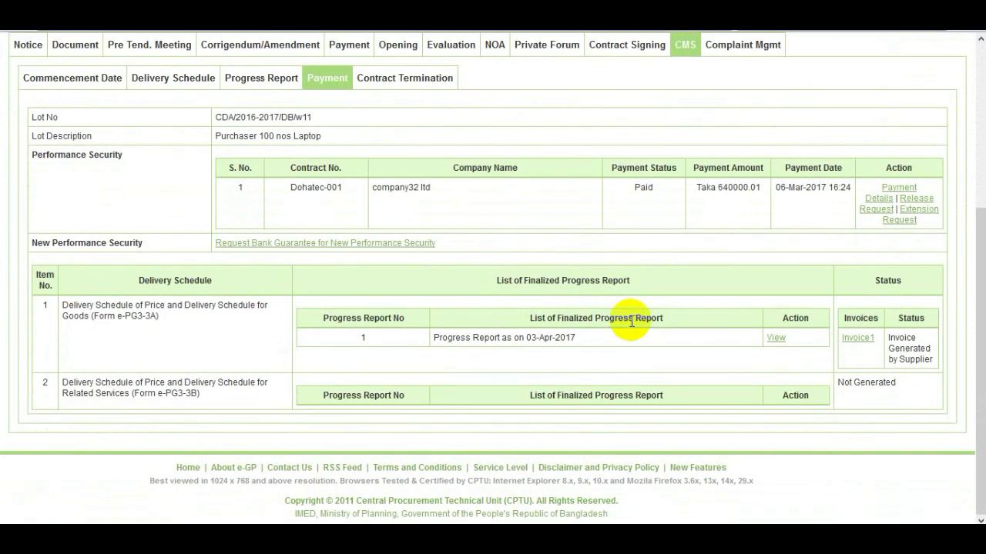
{"action": "left_click", "coordinate": [856, 339]}
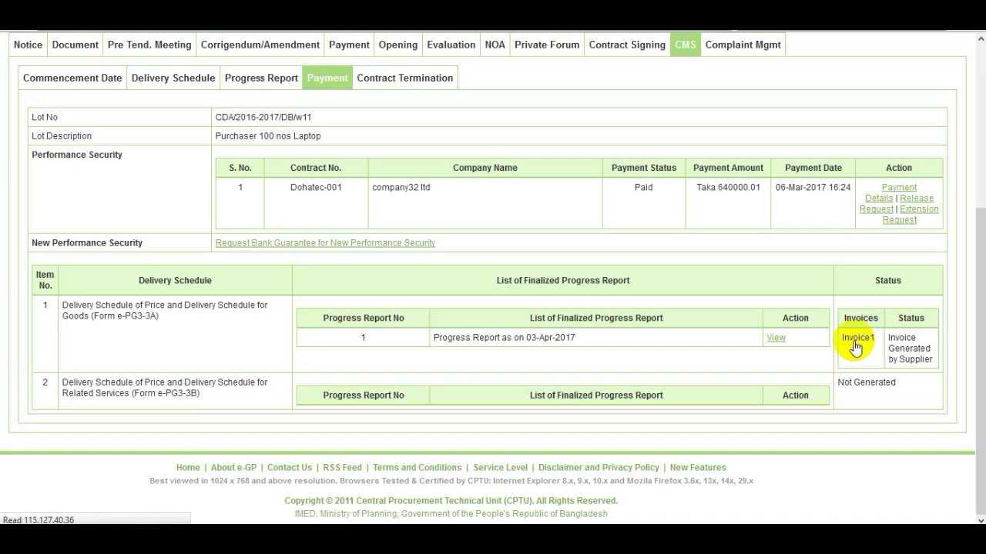
Accept the supplier's laptop invoice with the remark "Accept".
{"action": "scroll", "coordinate": [706, 379], "scroll_direction": "down", "scroll_amount": 1}
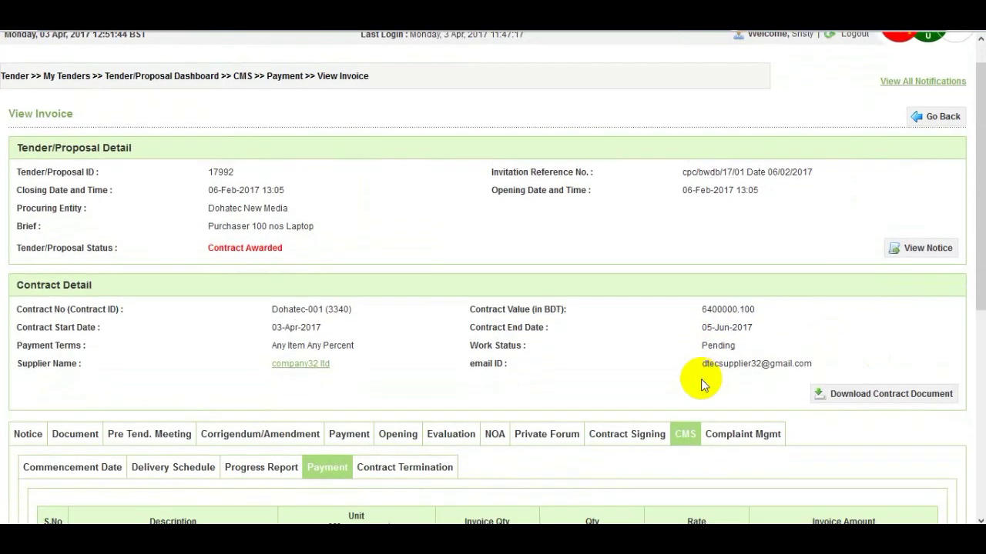
{"action": "scroll", "coordinate": [702, 379], "scroll_direction": "down", "scroll_amount": 3}
{"action": "scroll", "coordinate": [701, 379], "scroll_direction": "down", "scroll_amount": 1}
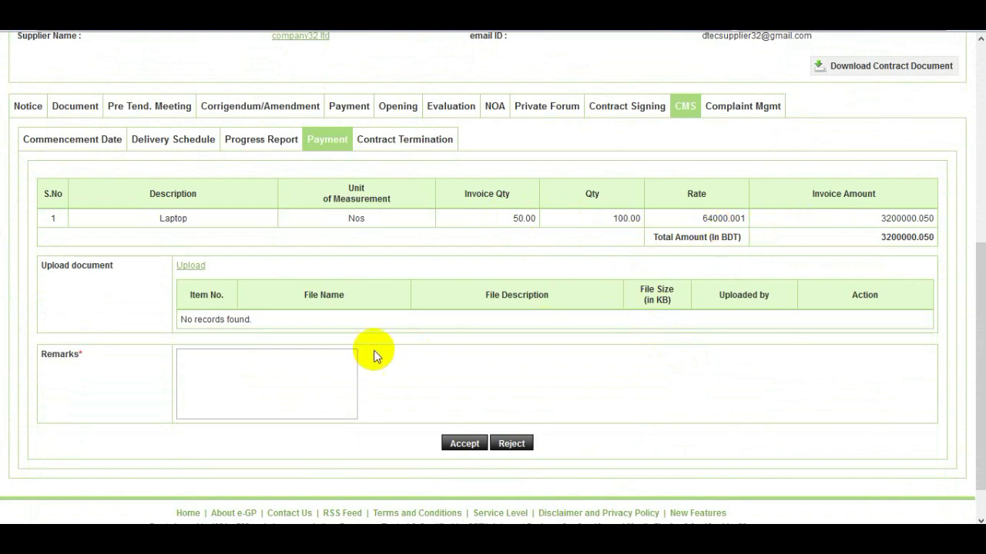
{"action": "left_click", "coordinate": [288, 376]}
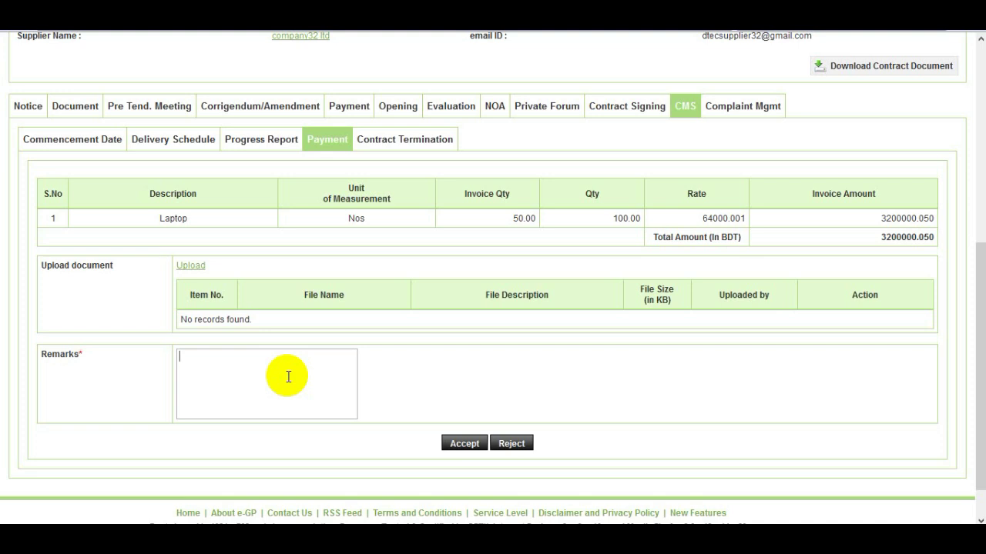
{"action": "type", "text": "Accept"}
{"action": "left_click", "coordinate": [452, 446]}
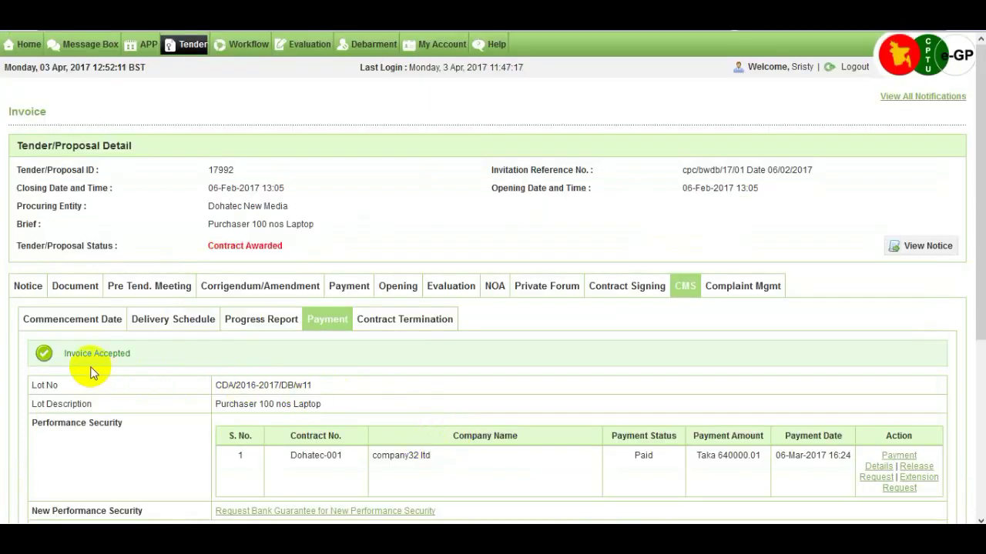
{"action": "scroll", "coordinate": [328, 396], "scroll_direction": "down", "scroll_amount": 2}
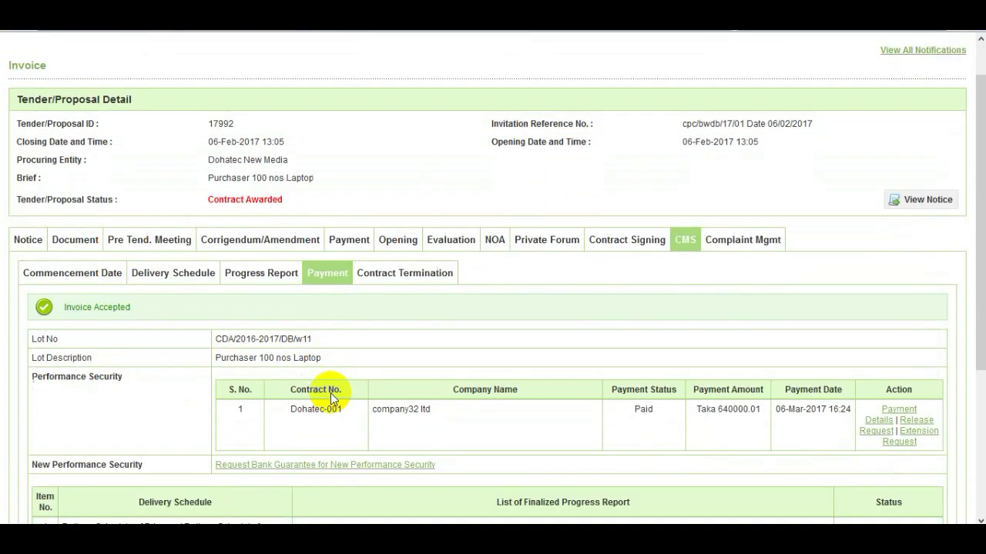
{"action": "scroll", "coordinate": [330, 396], "scroll_direction": "down", "scroll_amount": 4}
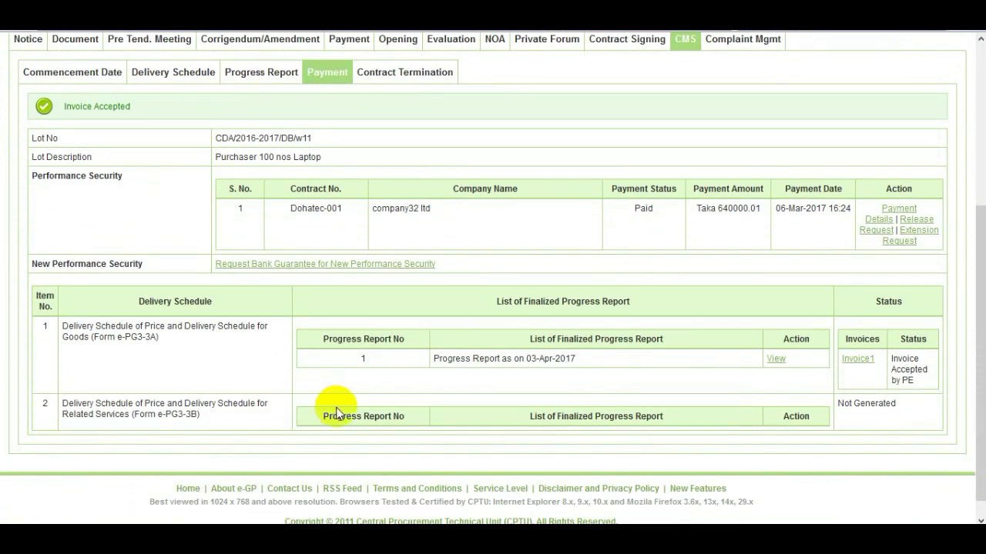
Reopen the in-process Invoice1 for the goods delivery schedule (Form e-PG3-3A) from the payment records.
{"action": "scroll", "coordinate": [610, 328], "scroll_direction": "up", "scroll_amount": 2}
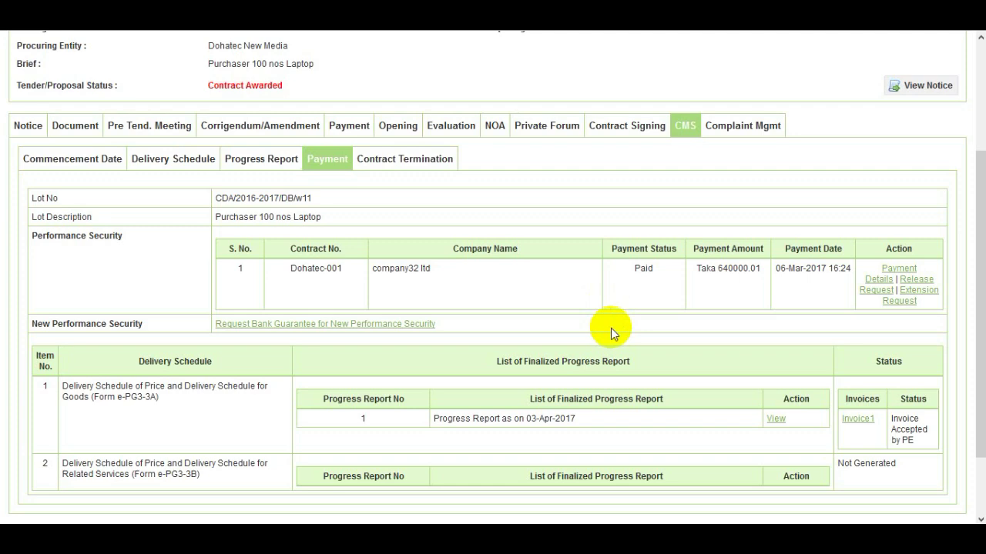
{"action": "scroll", "coordinate": [610, 328], "scroll_direction": "up", "scroll_amount": 2}
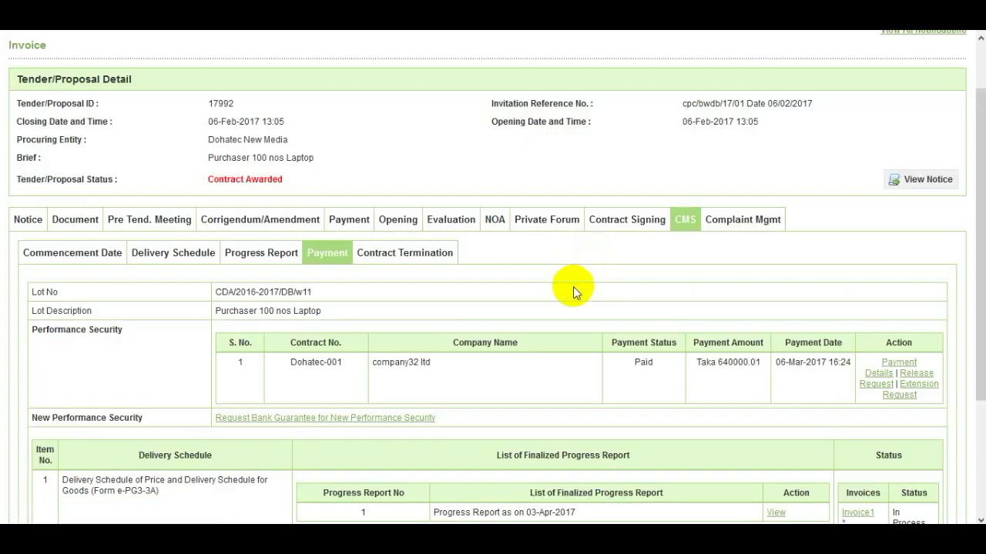
{"action": "left_click_drag", "start_coordinate": [980, 314], "coordinate": [982, 385]}
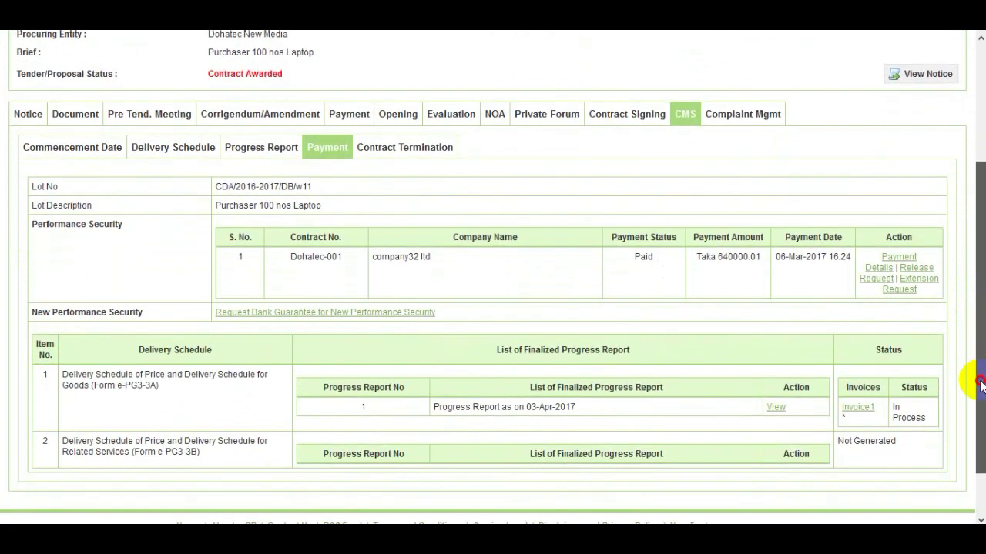
{"action": "left_click", "coordinate": [864, 413]}
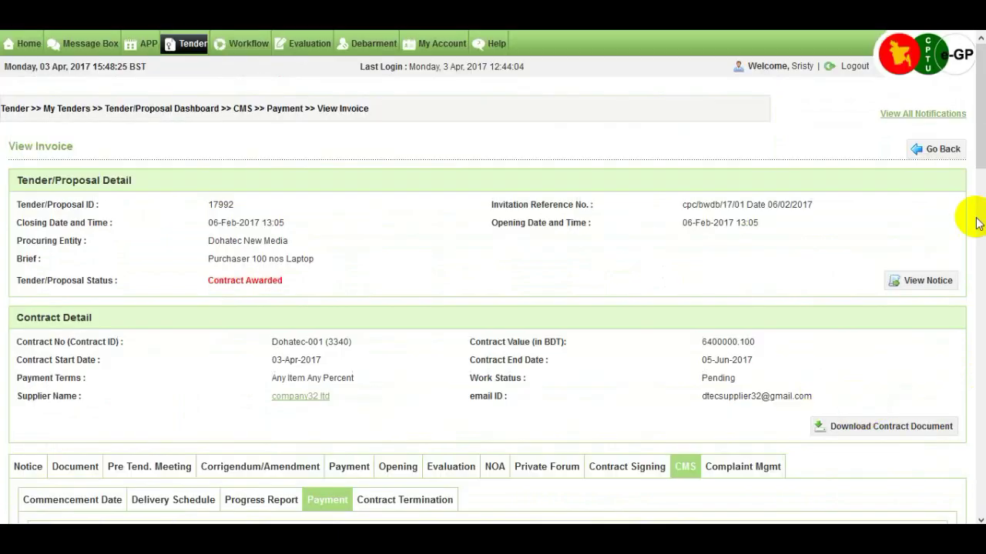
Add the remark "ok" to the invoice's payment details and send it to the accounts officer.
{"action": "left_click_drag", "start_coordinate": [978, 149], "coordinate": [982, 501]}
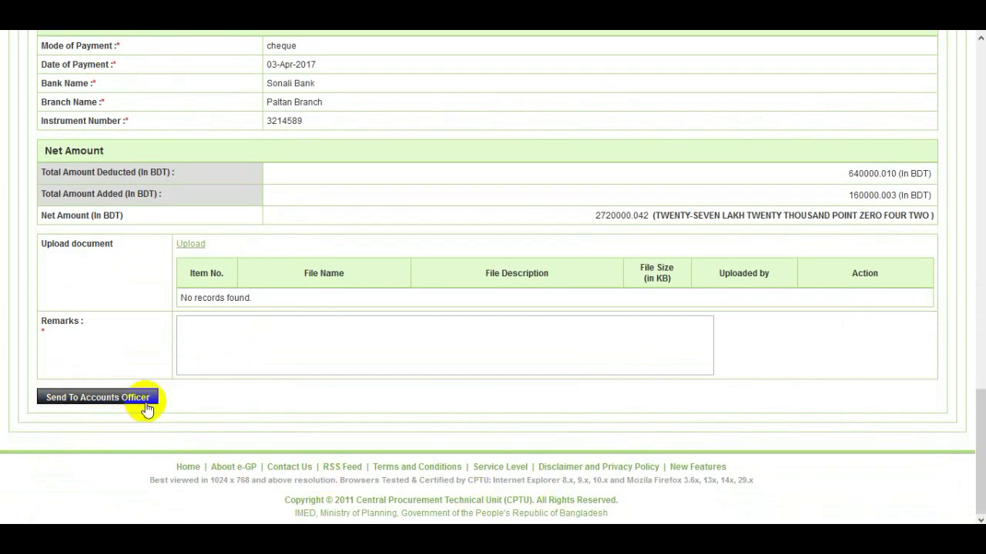
{"action": "left_click", "coordinate": [202, 331]}
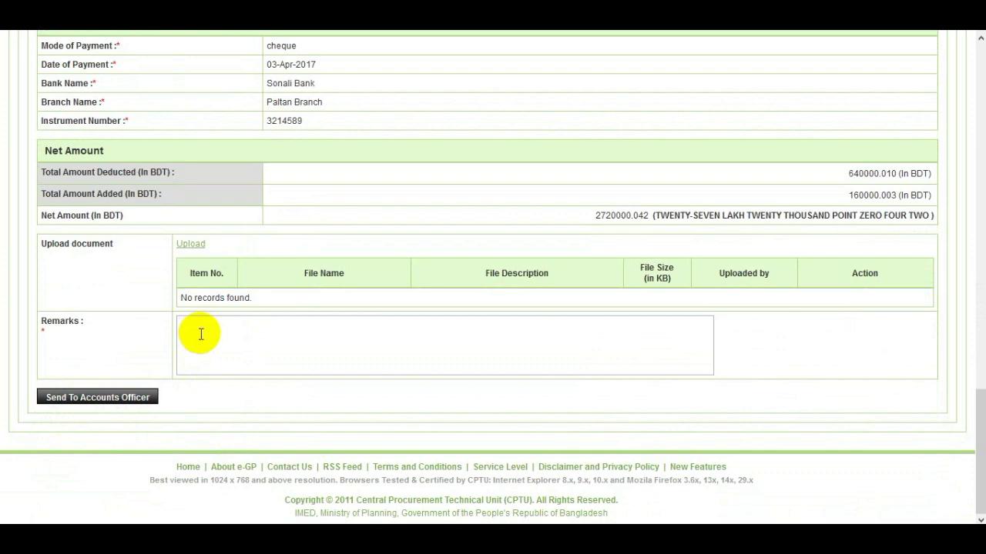
{"action": "type", "text": "ok"}
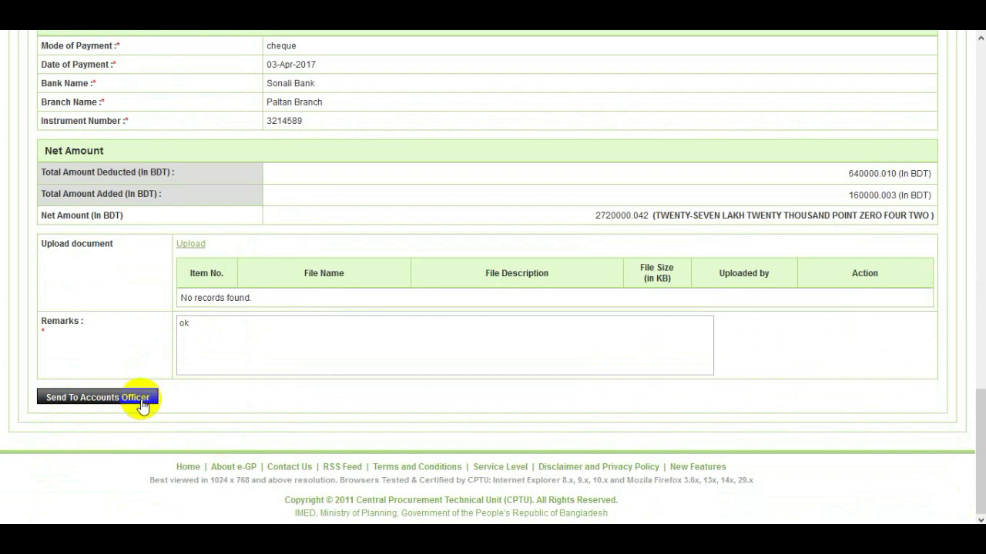
{"action": "left_click", "coordinate": [142, 402]}
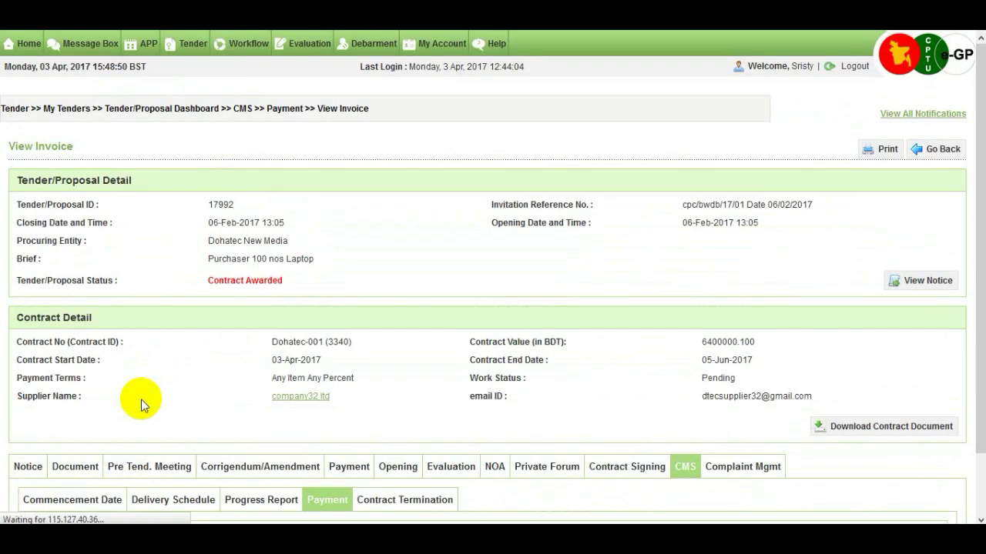
{"action": "scroll", "coordinate": [182, 351], "scroll_direction": "down", "scroll_amount": 1}
{"action": "scroll", "coordinate": [183, 351], "scroll_direction": "down", "scroll_amount": 3}
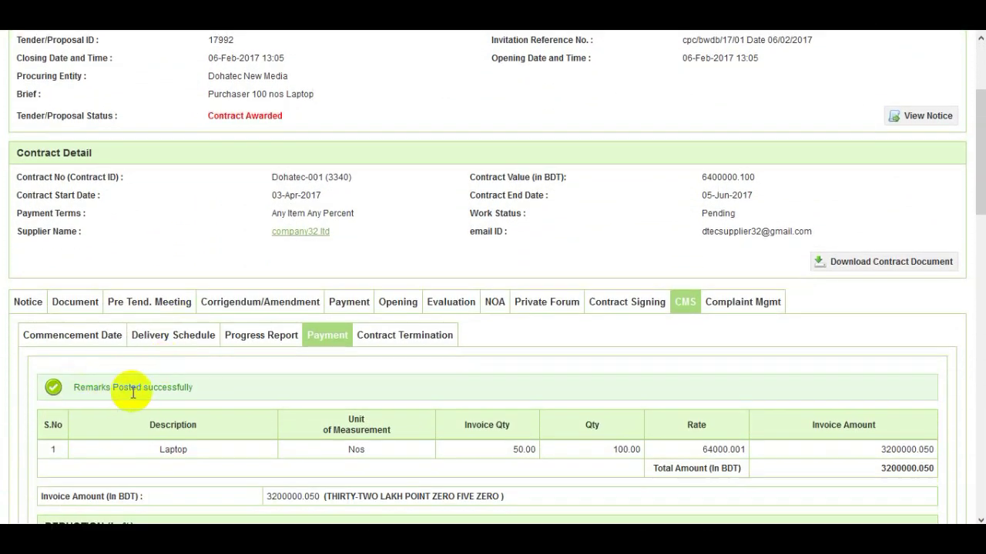
Start issuing the contract's work completion certificate from the progress report and set its issue date to 03/04/2017 15:59.
{"action": "scroll", "coordinate": [299, 391], "scroll_direction": "down", "scroll_amount": 3}
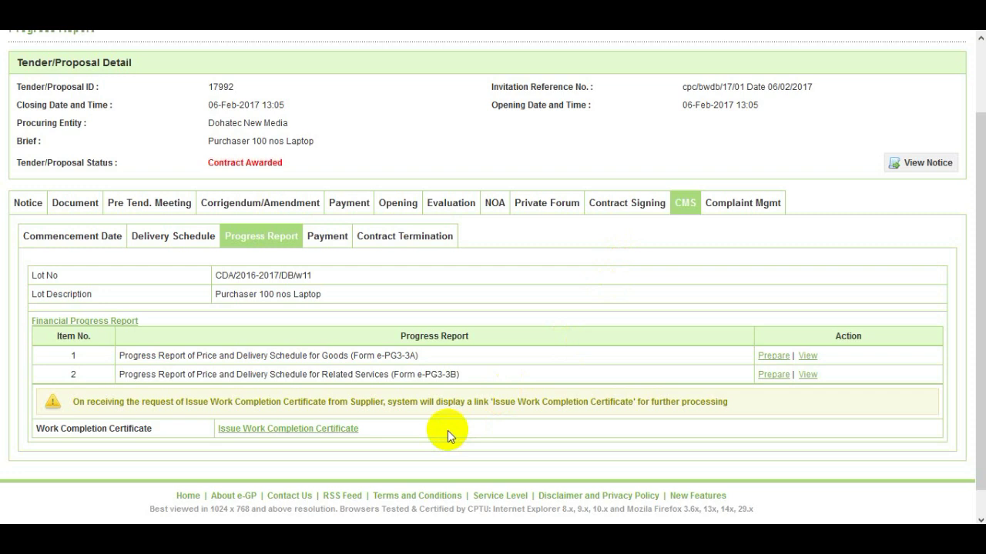
{"action": "left_click", "coordinate": [298, 434]}
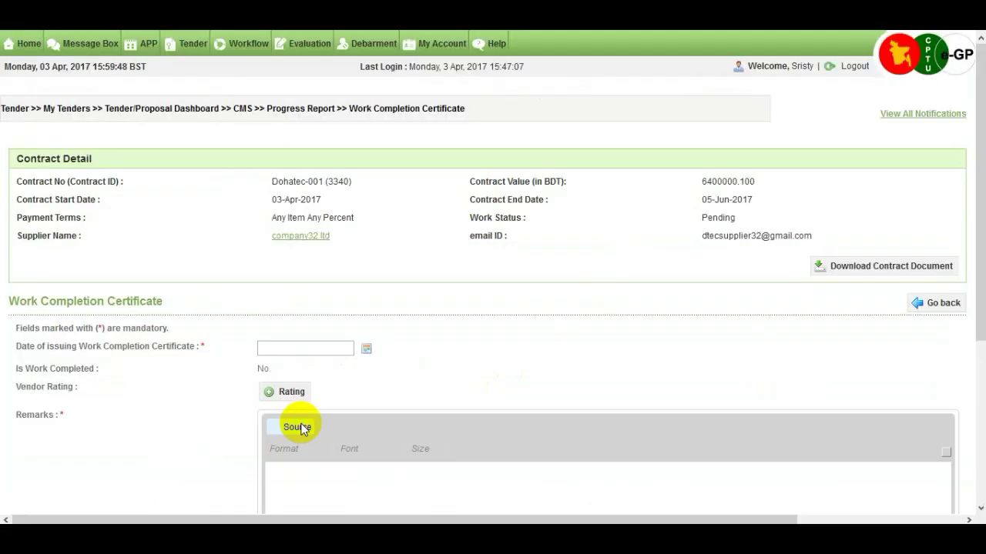
{"action": "scroll", "coordinate": [415, 379], "scroll_direction": "down", "scroll_amount": 3}
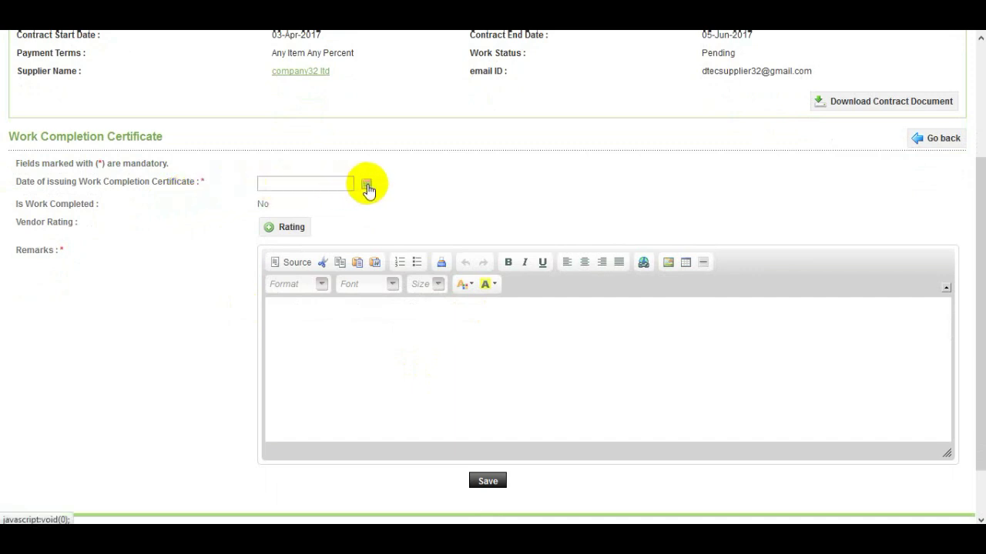
{"action": "left_click", "coordinate": [326, 183]}
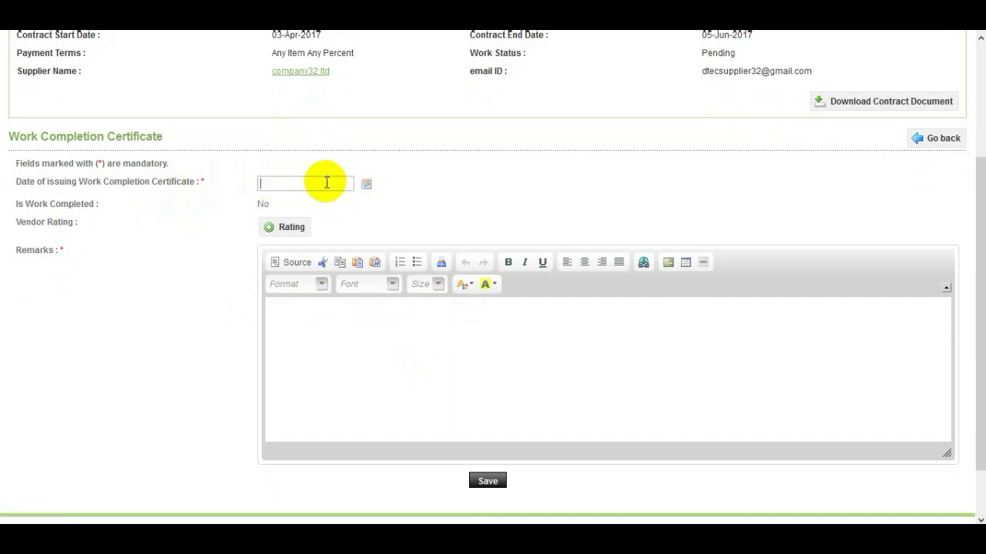
{"action": "left_click", "coordinate": [366, 188]}
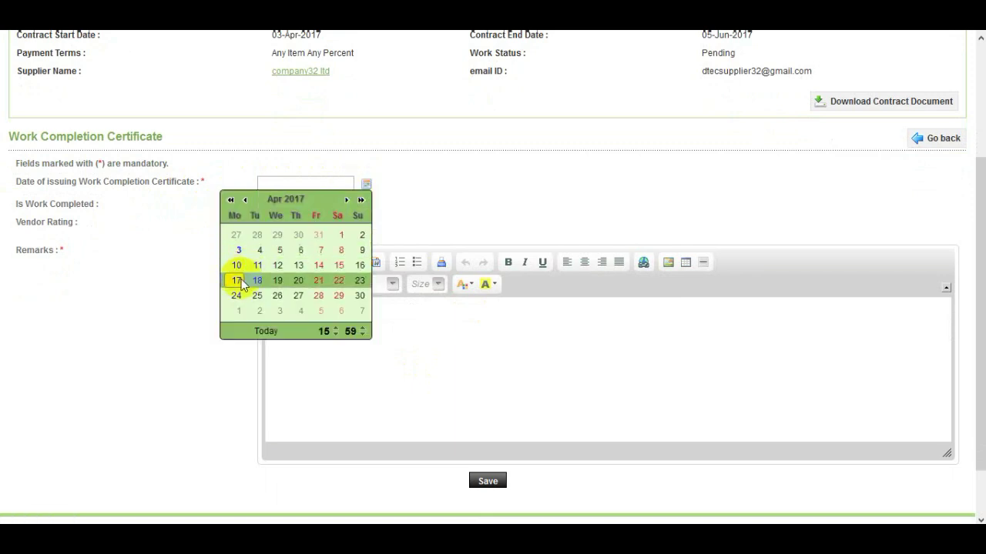
{"action": "left_click", "coordinate": [238, 250]}
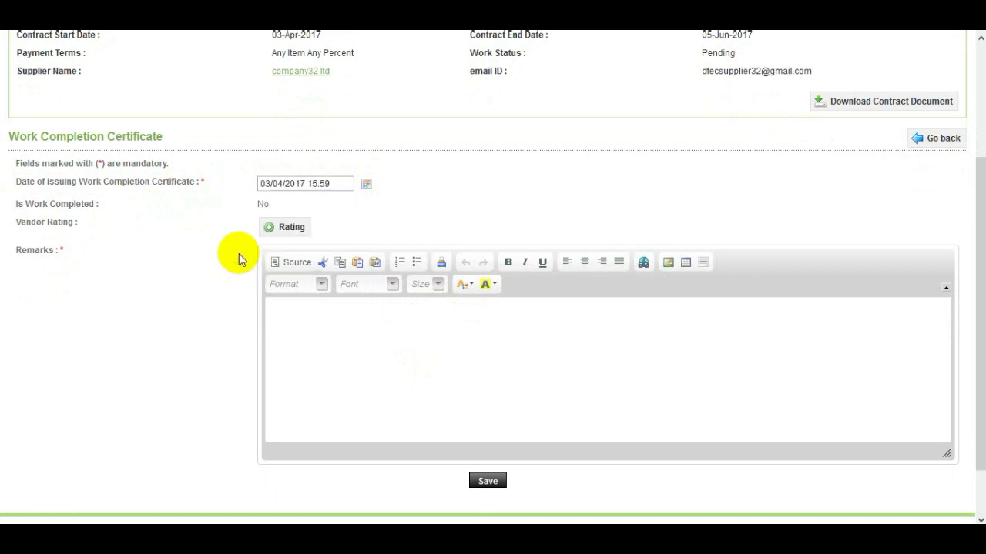
Set the vendor rating on the work completion certificate to Very Good.
{"action": "left_click", "coordinate": [298, 231]}
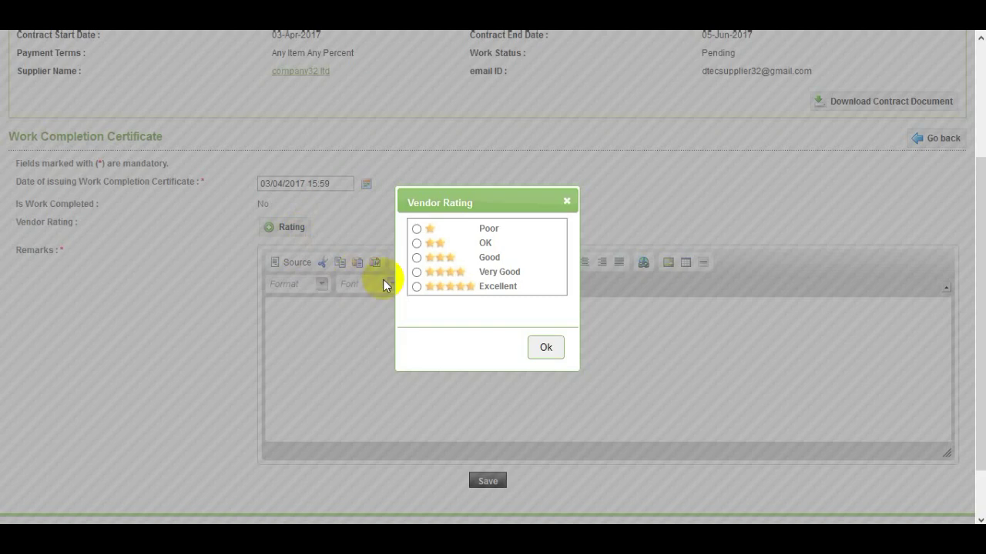
{"action": "left_click", "coordinate": [416, 273]}
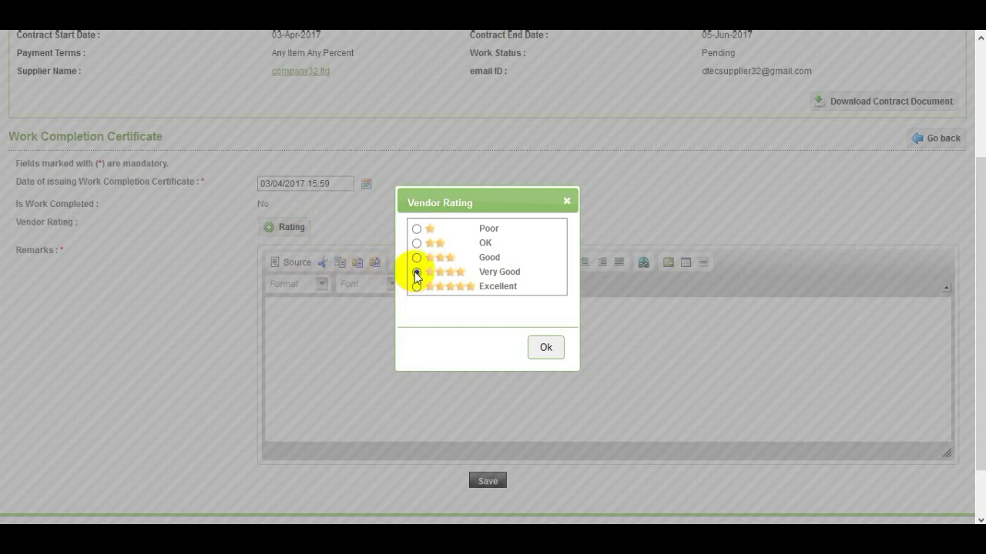
{"action": "left_click", "coordinate": [551, 351]}
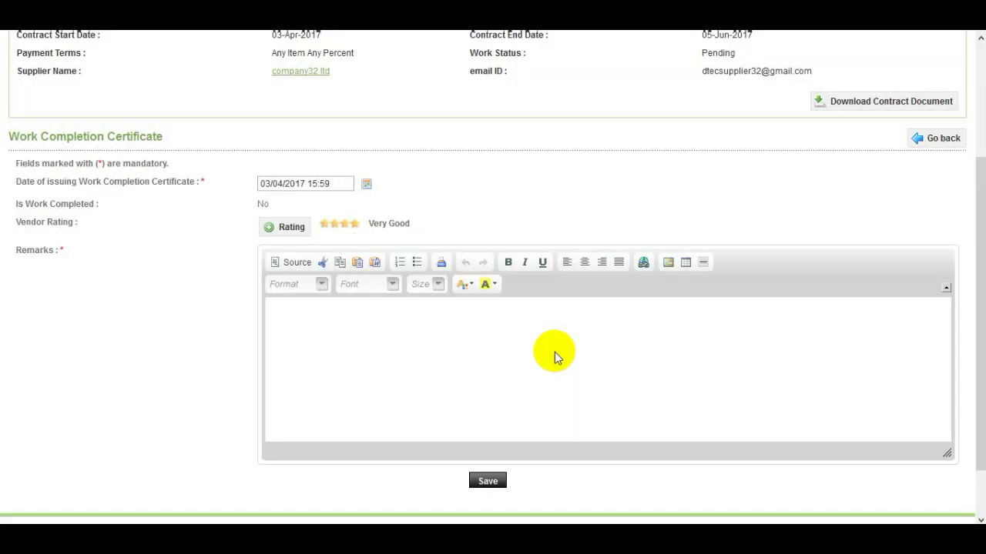
Enter the remark "Request accepted" on the work completion certificate and save it.
{"action": "left_click", "coordinate": [353, 352]}
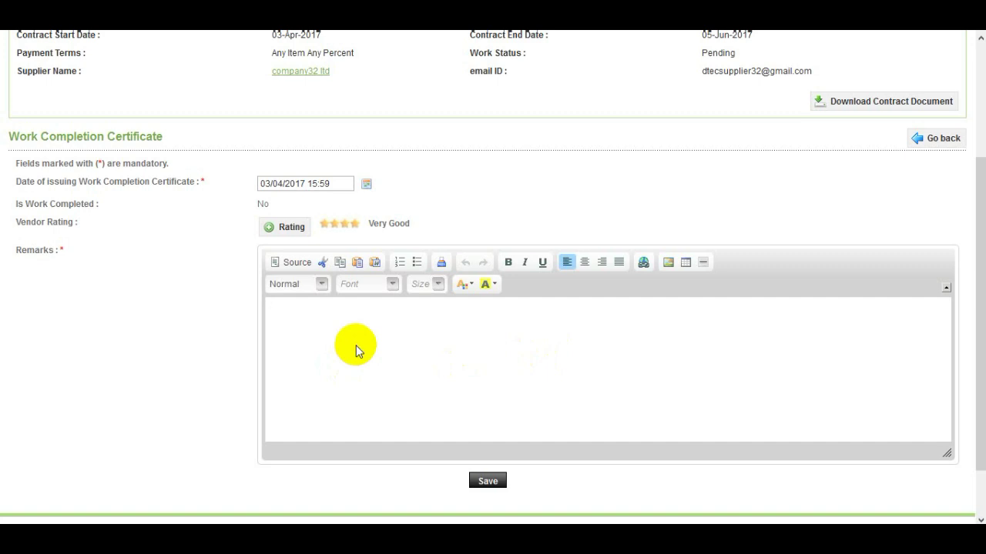
{"action": "type", "text": "Requ"}
{"action": "type", "text": "ested"}
{"action": "key", "text": "BackSpace"}
{"action": "key", "text": "BackSpace"}
{"action": "type", "text": "accepted"}
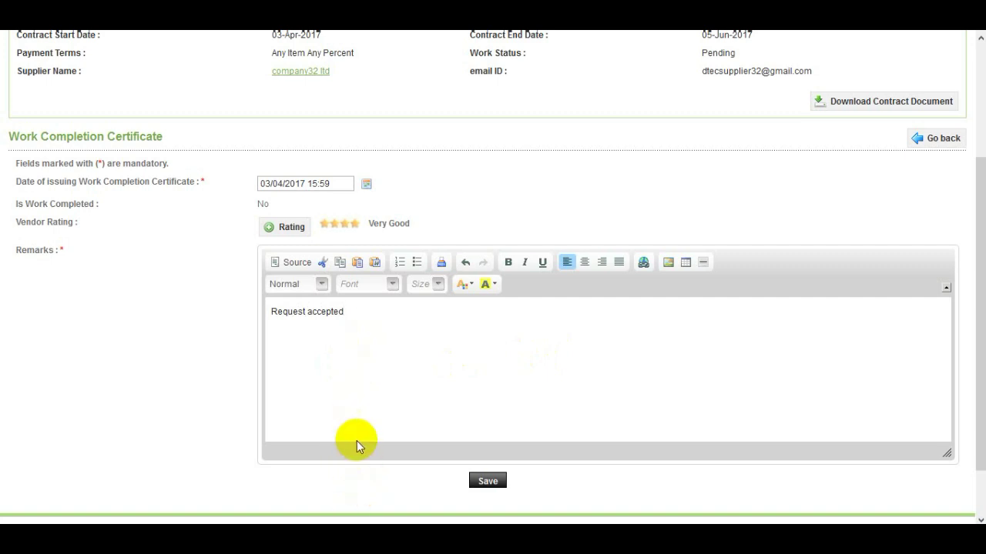
{"action": "scroll", "coordinate": [356, 441], "scroll_direction": "down", "scroll_amount": 2}
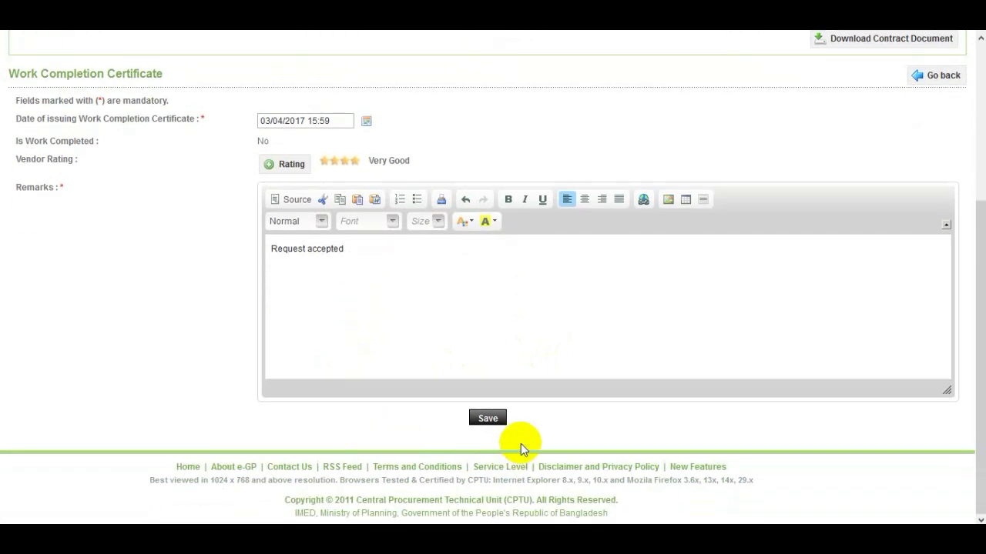
{"action": "left_click", "coordinate": [482, 421]}
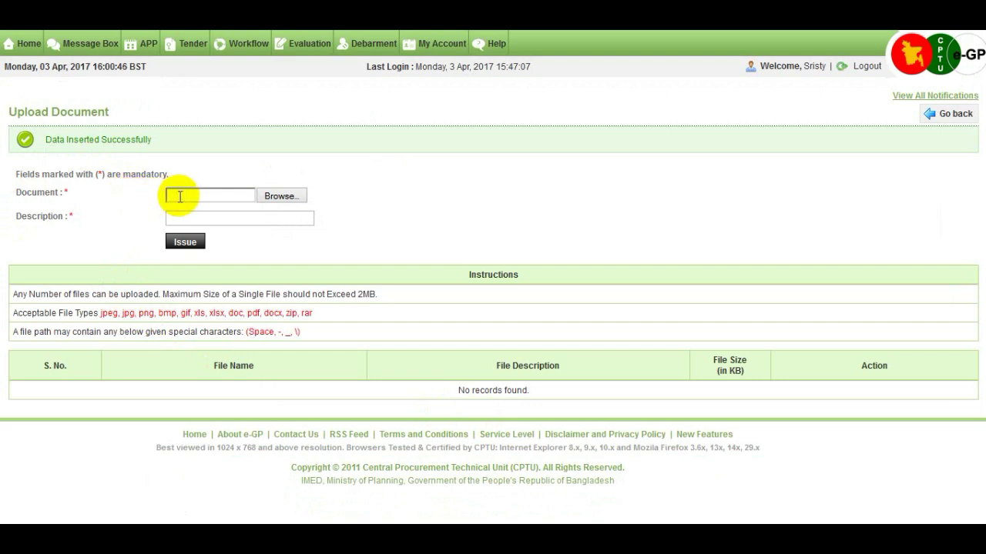
Attach Certificate.docx from the Desktop with the description "Certificate" and issue the work completion certificate.
{"action": "left_click", "coordinate": [280, 197]}
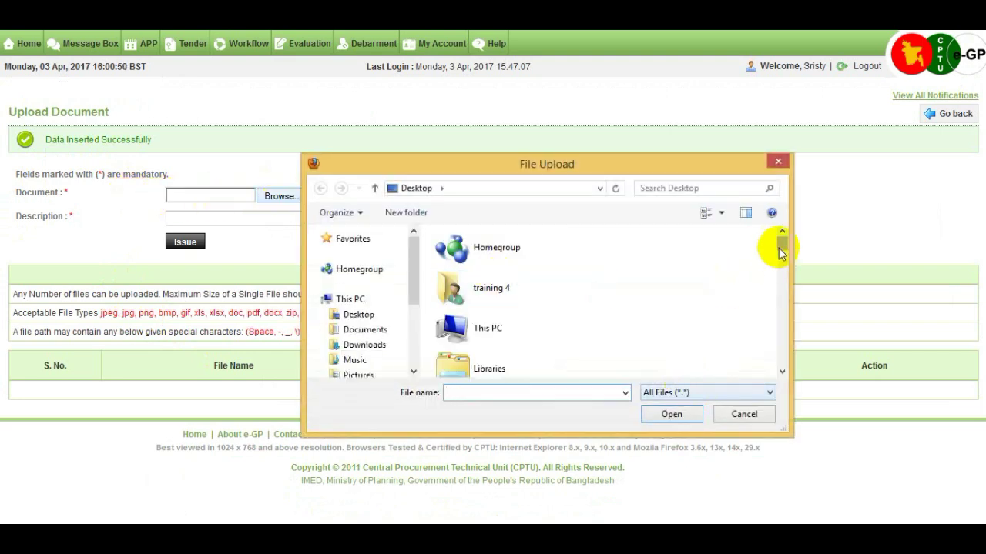
{"action": "left_click_drag", "start_coordinate": [786, 237], "coordinate": [782, 345]}
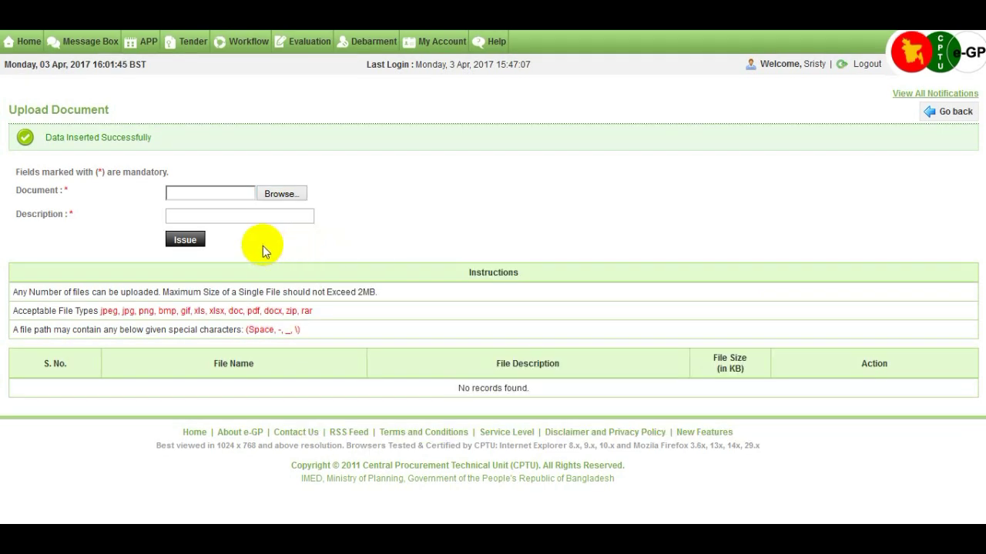
{"action": "left_click", "coordinate": [289, 196]}
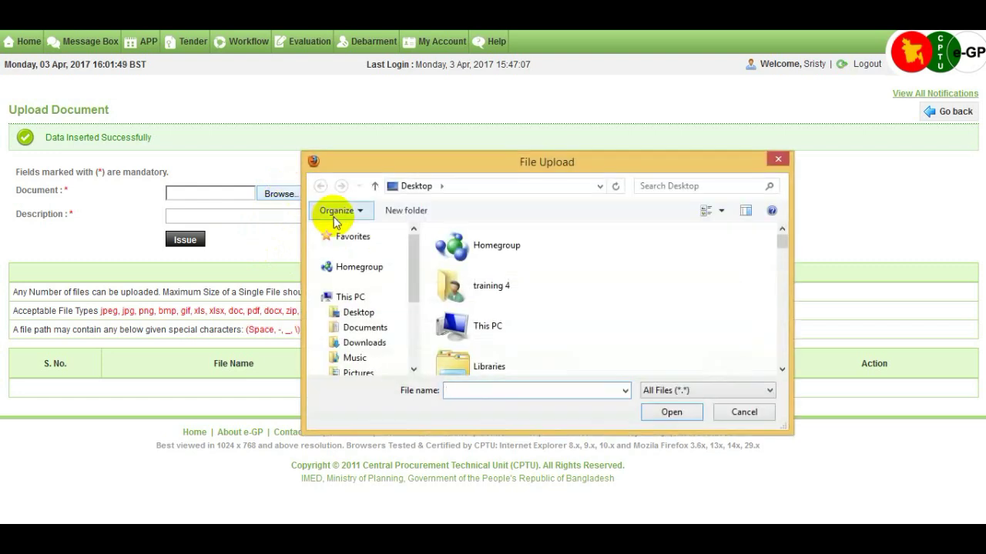
{"action": "type", "text": "c"}
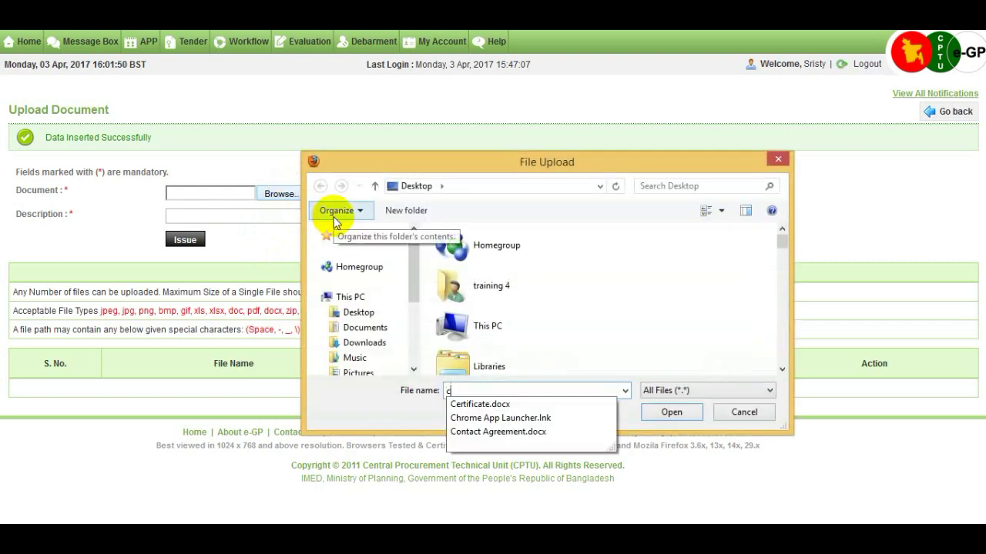
{"action": "left_click", "coordinate": [493, 406]}
{"action": "left_click", "coordinate": [666, 415]}
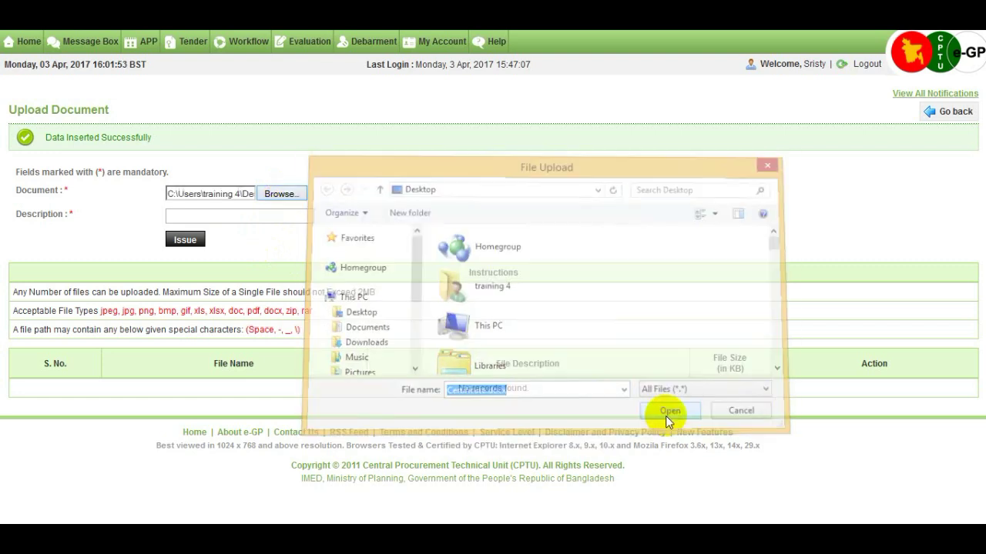
{"action": "left_click", "coordinate": [237, 217]}
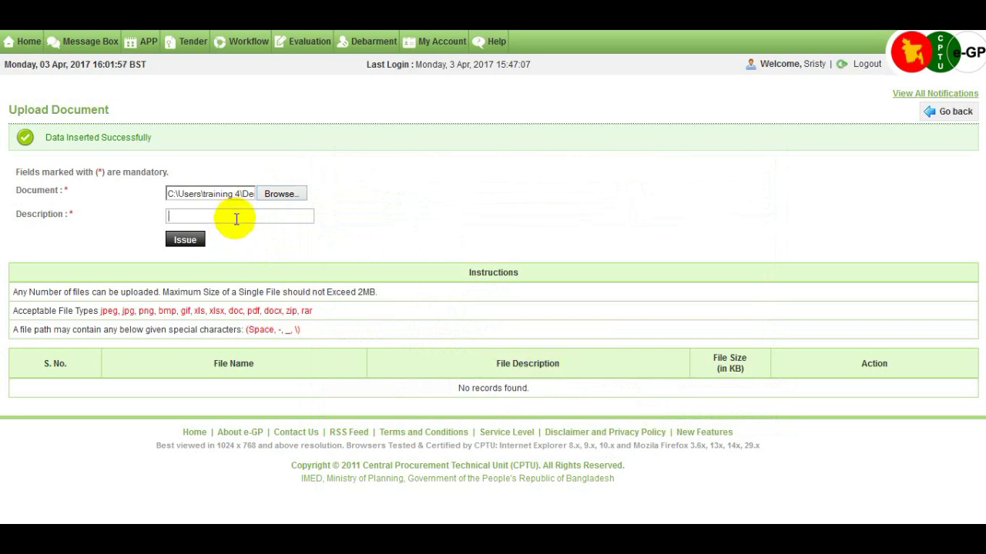
{"action": "type", "text": "Certificate"}
{"action": "left_click", "coordinate": [190, 243]}
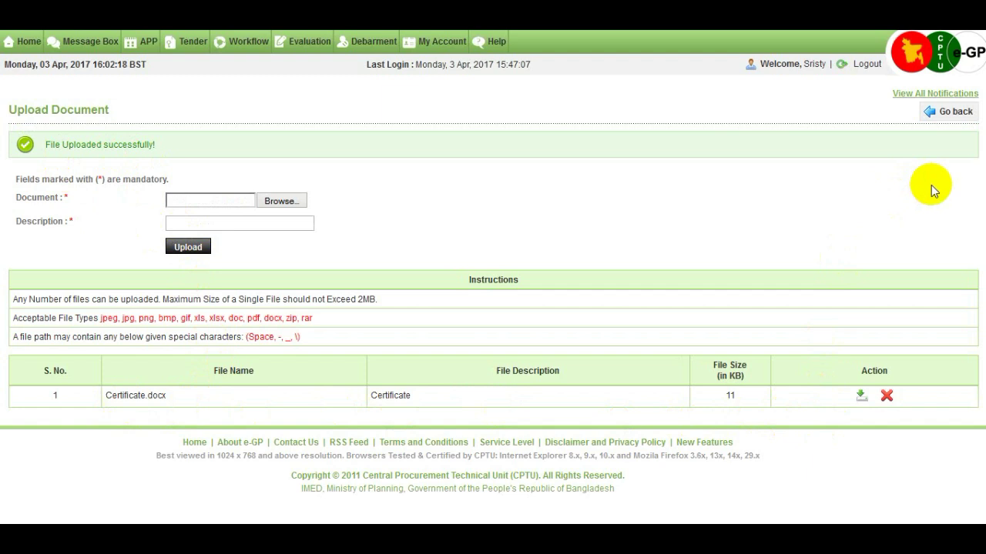
Return to the progress report and examine the contract's Financial Progress Report, including its invoice totals, financial details and pie charts.
{"action": "left_click", "coordinate": [964, 120]}
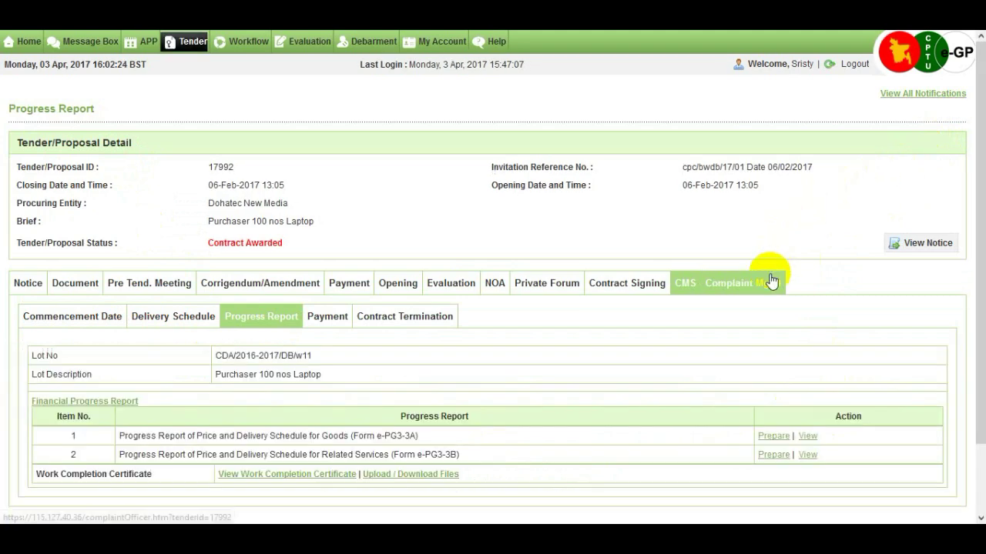
{"action": "scroll", "coordinate": [772, 279], "scroll_direction": "down", "scroll_amount": 1}
{"action": "scroll", "coordinate": [773, 279], "scroll_direction": "down", "scroll_amount": 1}
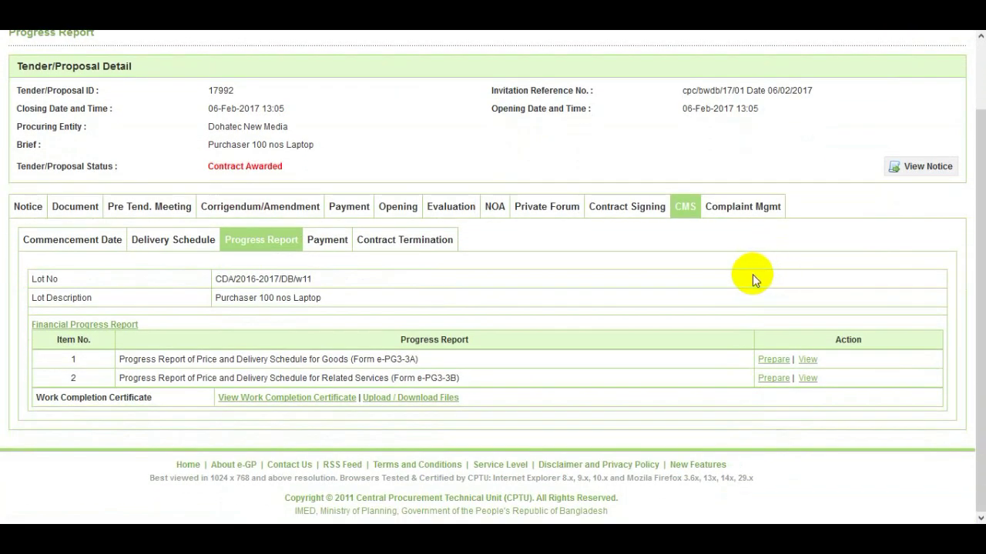
{"action": "left_click", "coordinate": [124, 328]}
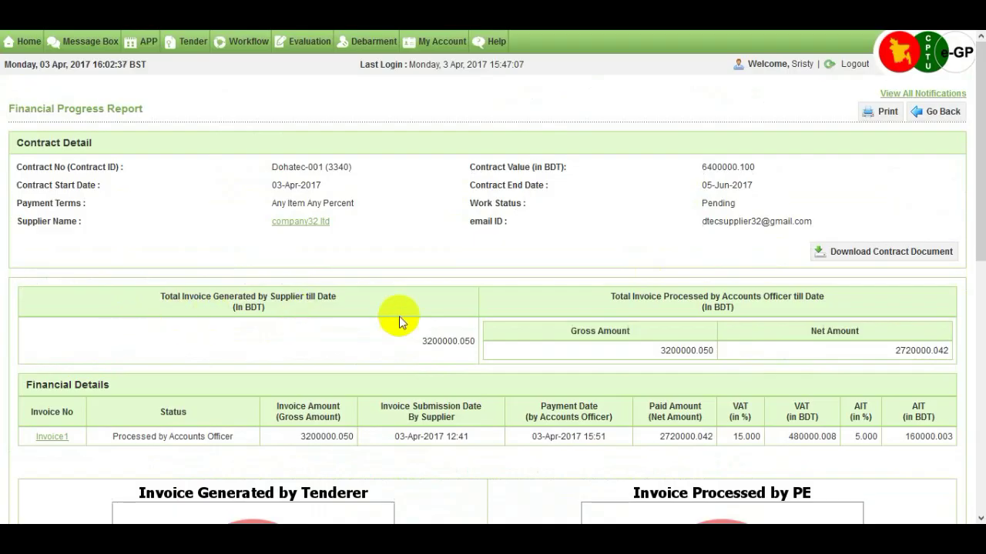
{"action": "scroll", "coordinate": [482, 316], "scroll_direction": "down", "scroll_amount": 1}
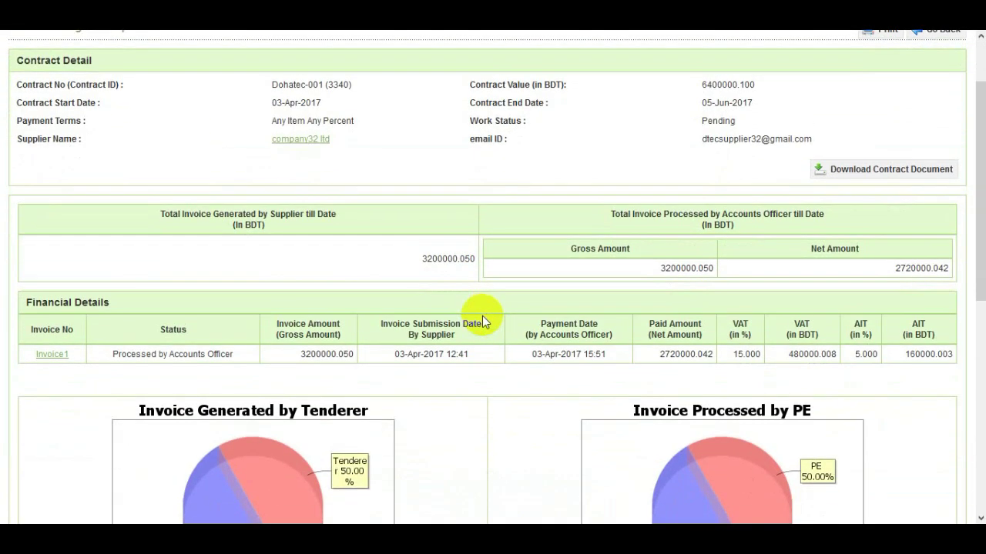
{"action": "scroll", "coordinate": [482, 316], "scroll_direction": "down", "scroll_amount": 2}
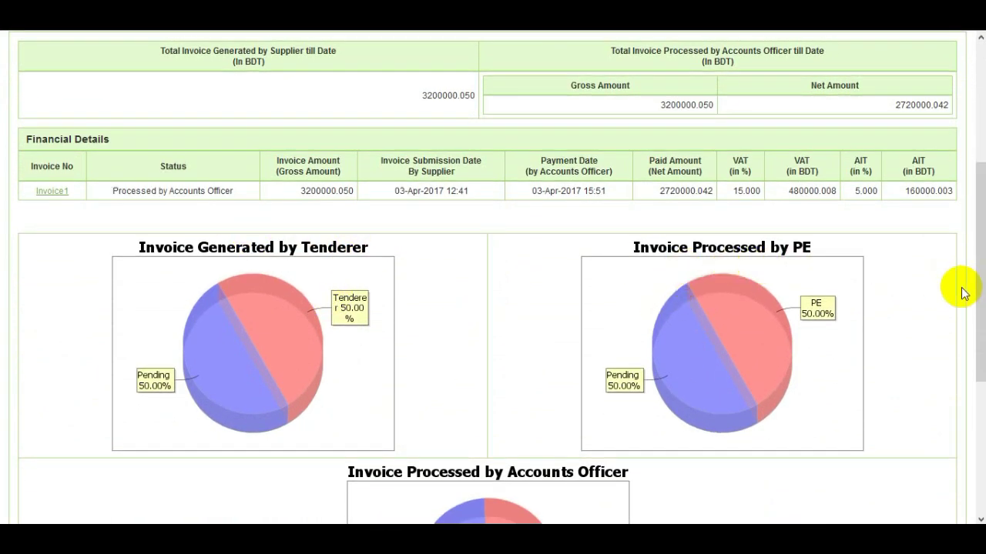
{"action": "scroll", "coordinate": [970, 323], "scroll_direction": "down", "scroll_amount": 3}
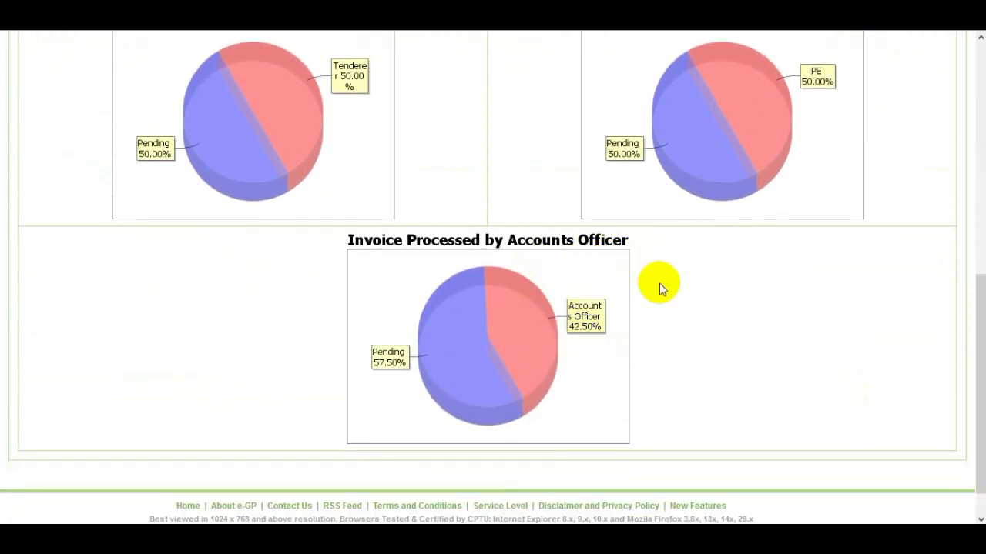
{"action": "left_click_drag", "start_coordinate": [978, 367], "coordinate": [978, 143]}
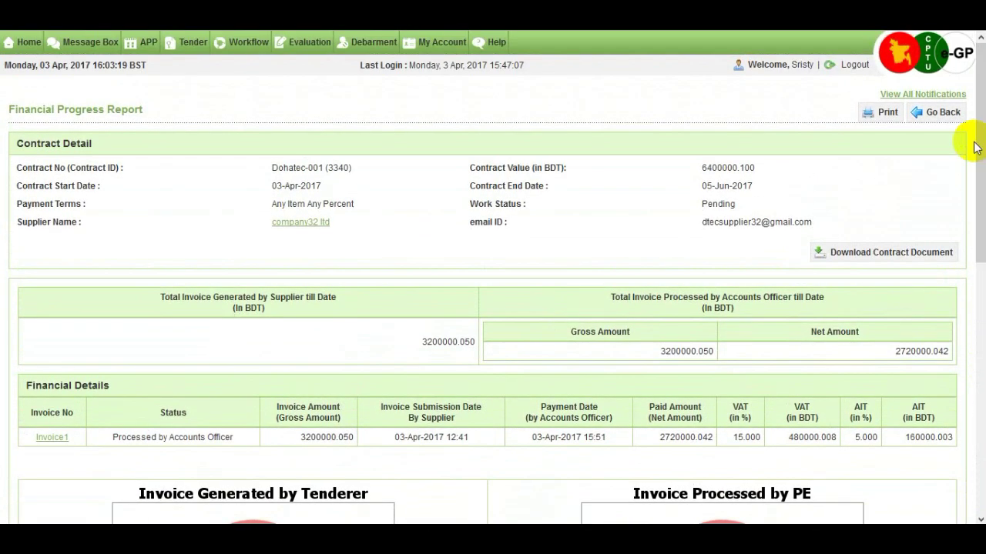